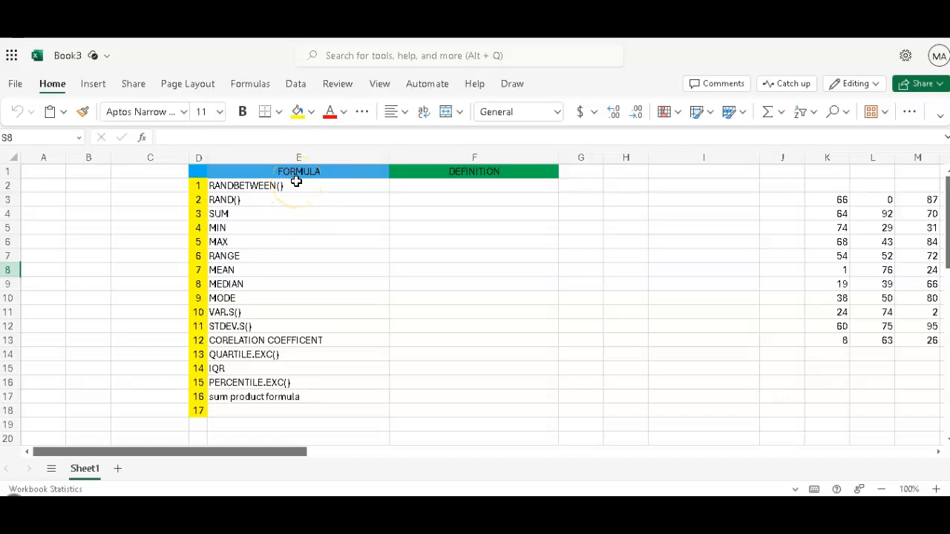
# Enter =RANDBETWEEN(0,100) in cell F2 beside the RANDBETWEEN label.
pyautogui.doubleClick(448, 186)
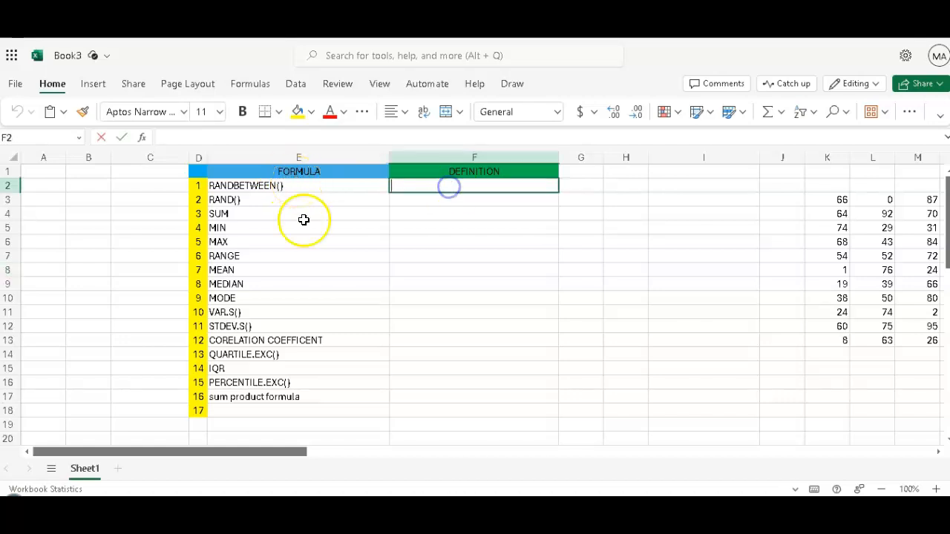
pyautogui.doubleClick(250, 213)
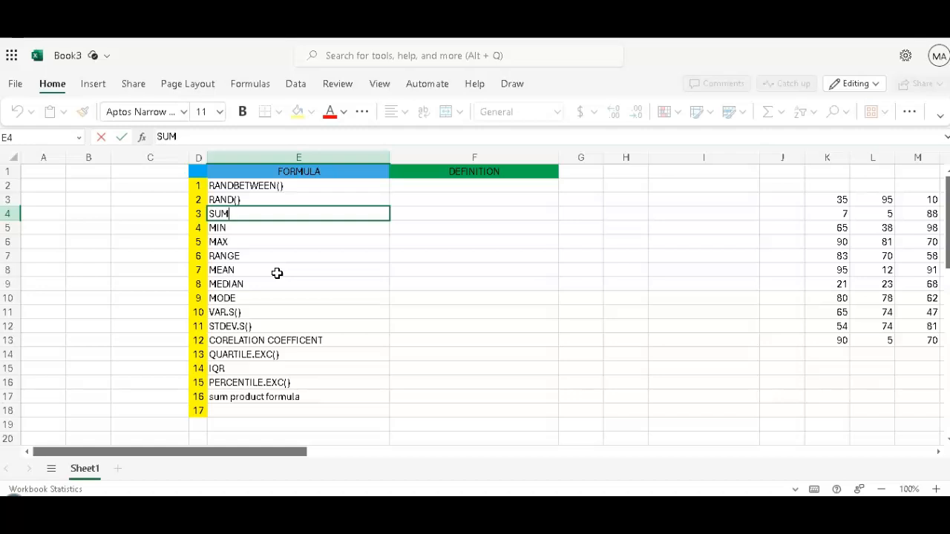
pyautogui.doubleClick(442, 188)
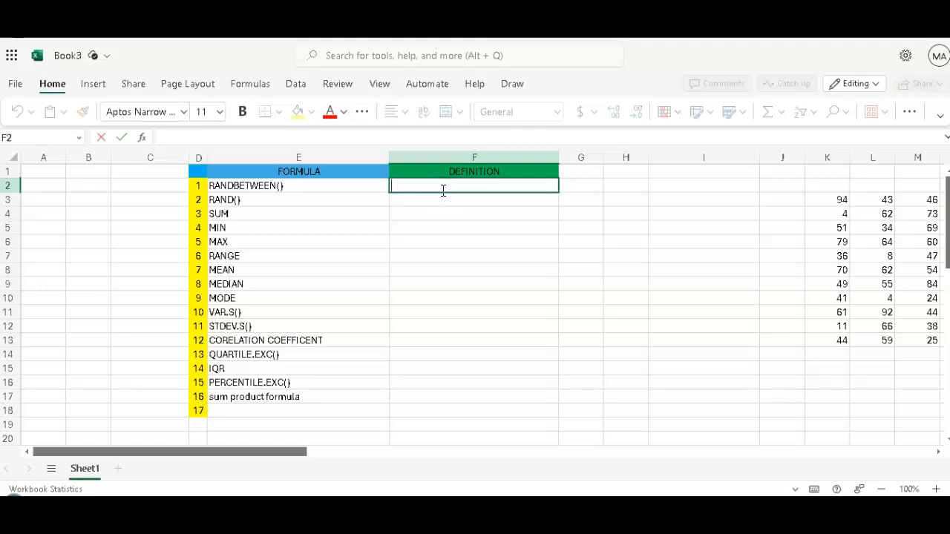
pyautogui.write('=r')
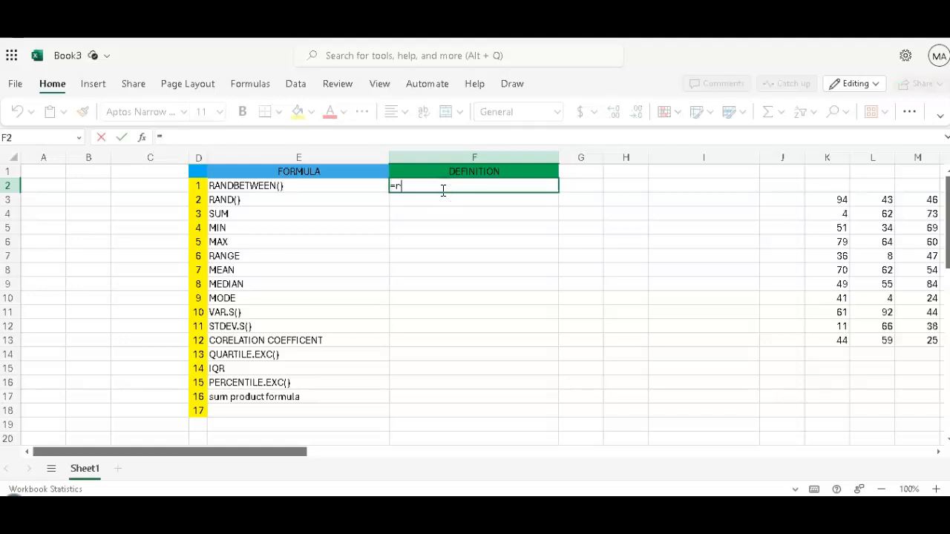
pyautogui.write('and')
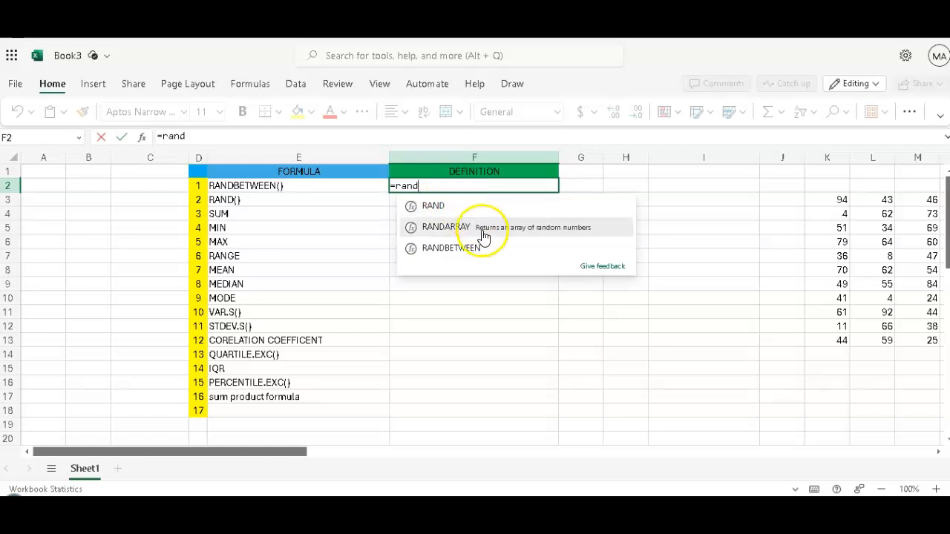
pyautogui.click(482, 247)
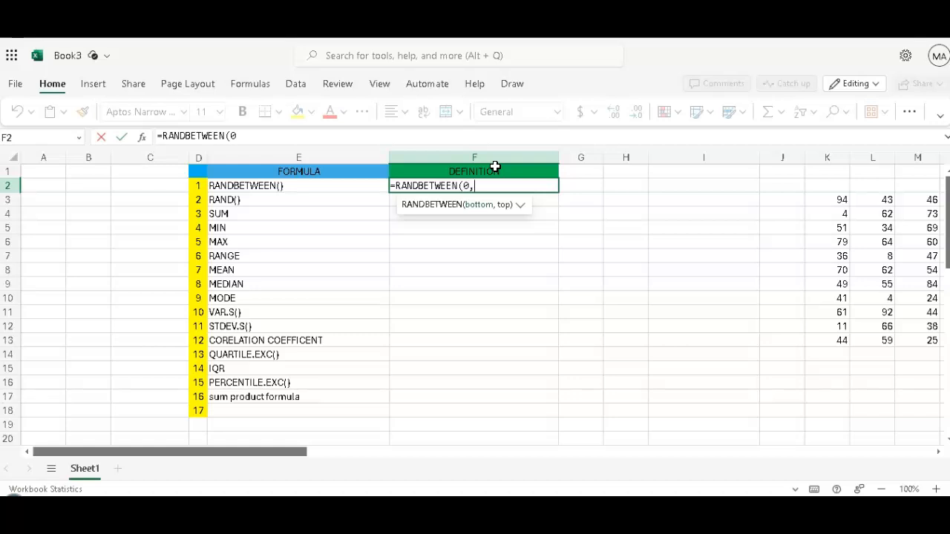
pyautogui.write('000')
pyautogui.press('BackSpace')
pyautogui.write(')')
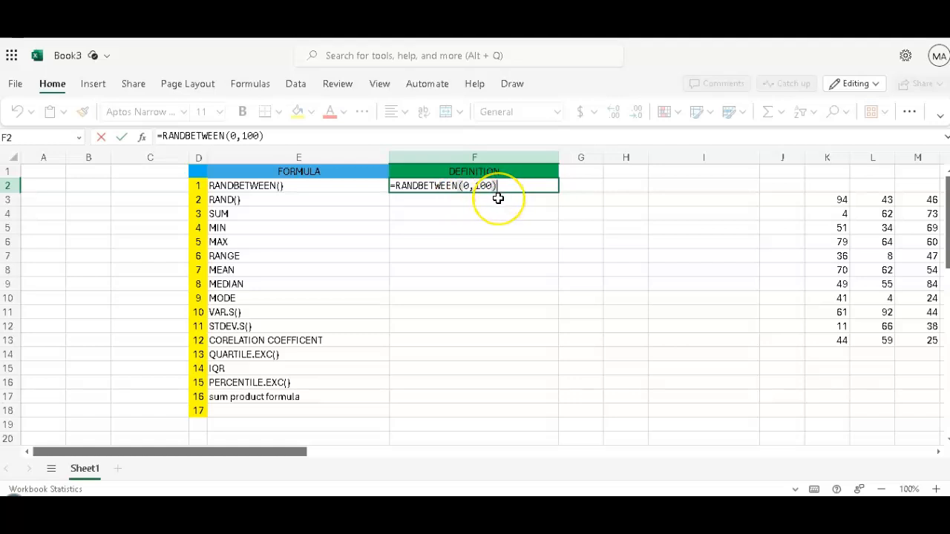
pyautogui.press('Return')
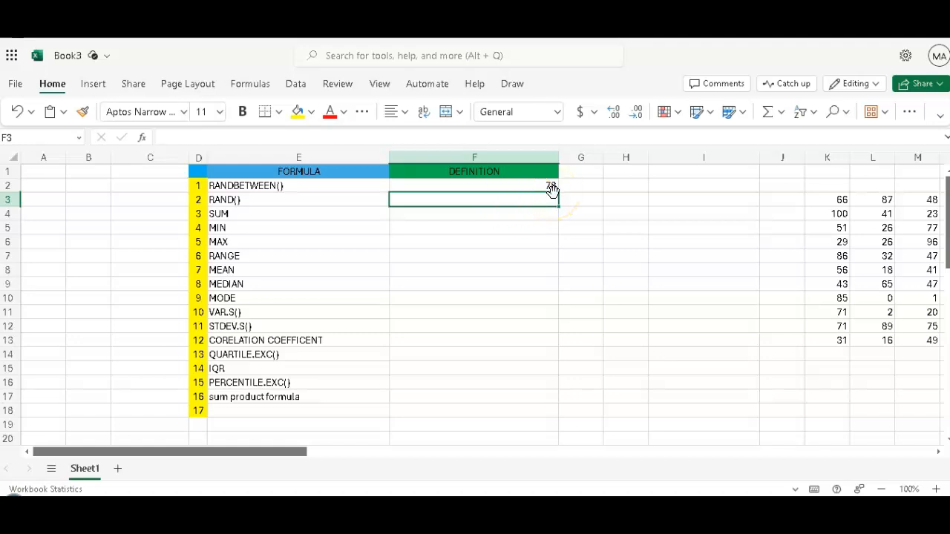
# Enter the formula =RAND() in cell F3 beside the RAND label.
pyautogui.doubleClick(527, 210)
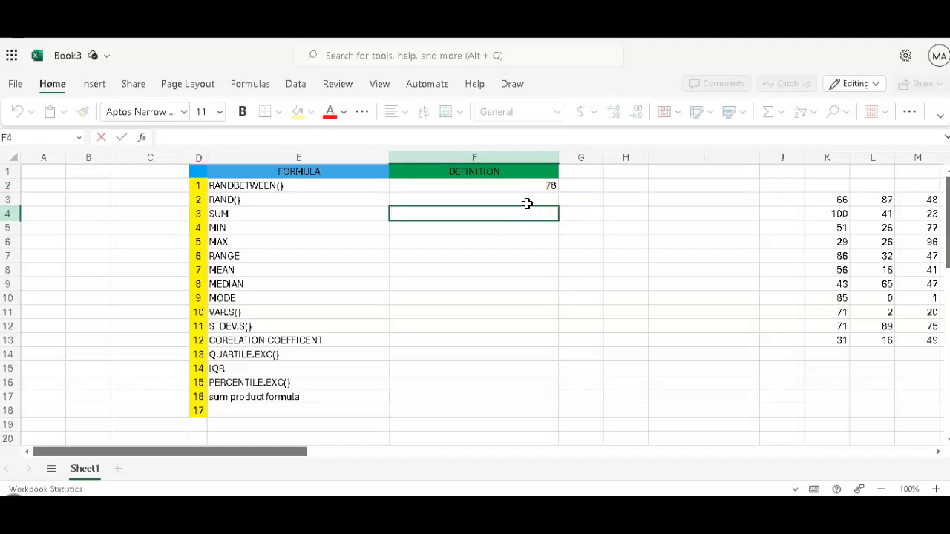
pyautogui.click(526, 204)
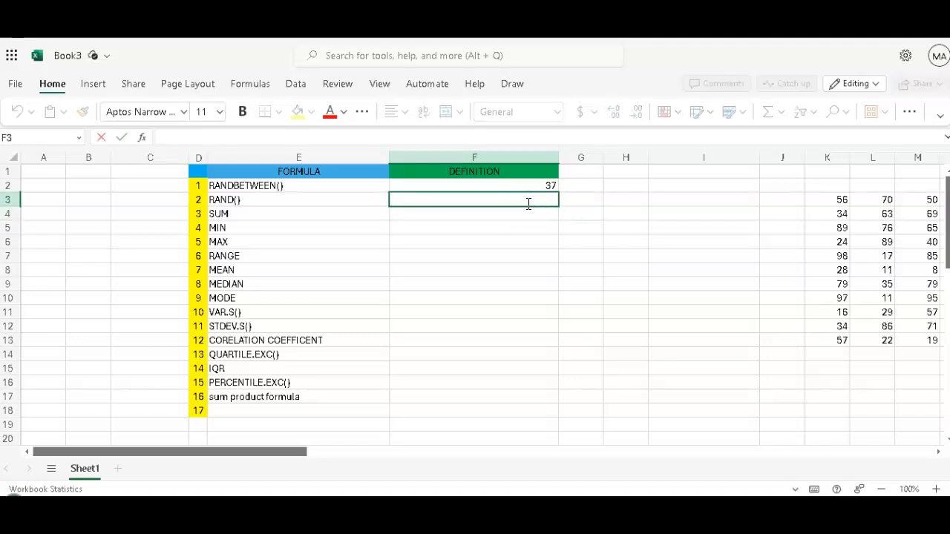
pyautogui.write('=r')
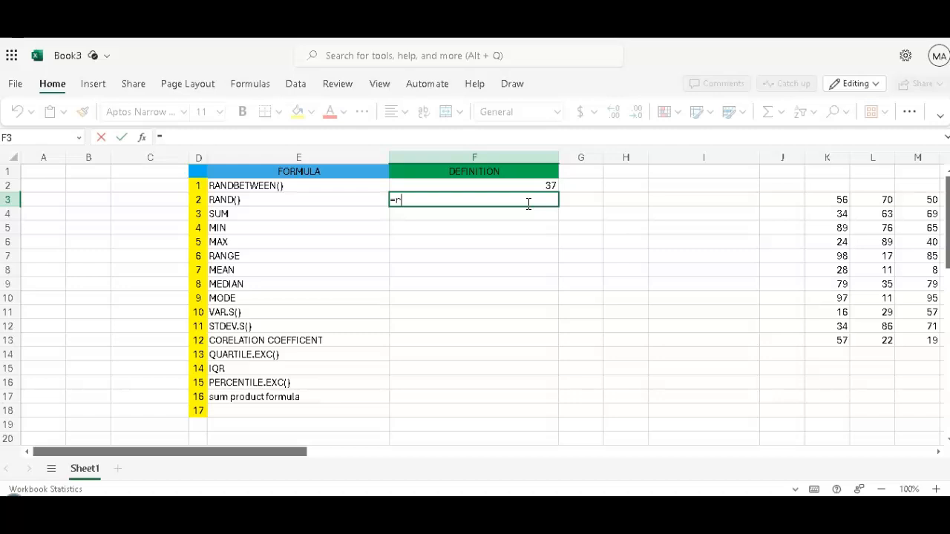
pyautogui.write('and(')
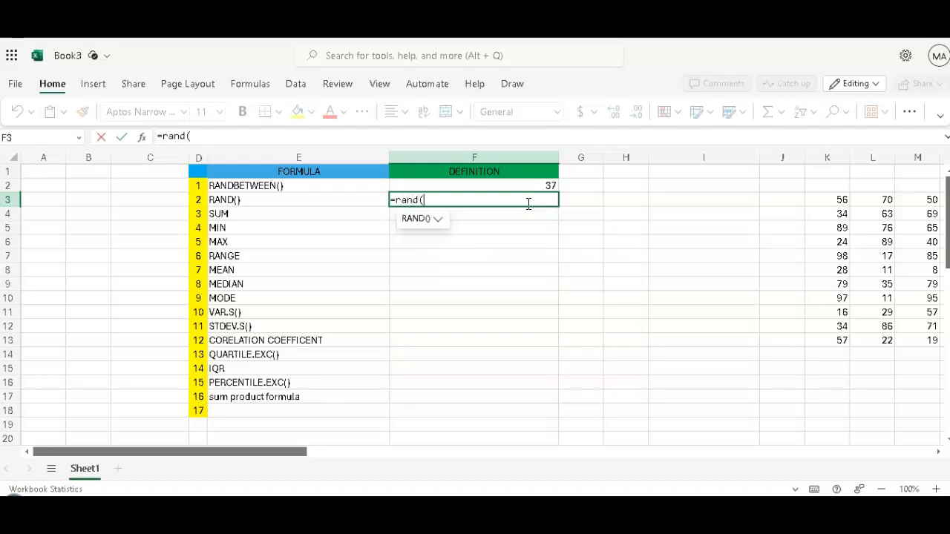
pyautogui.write(')')
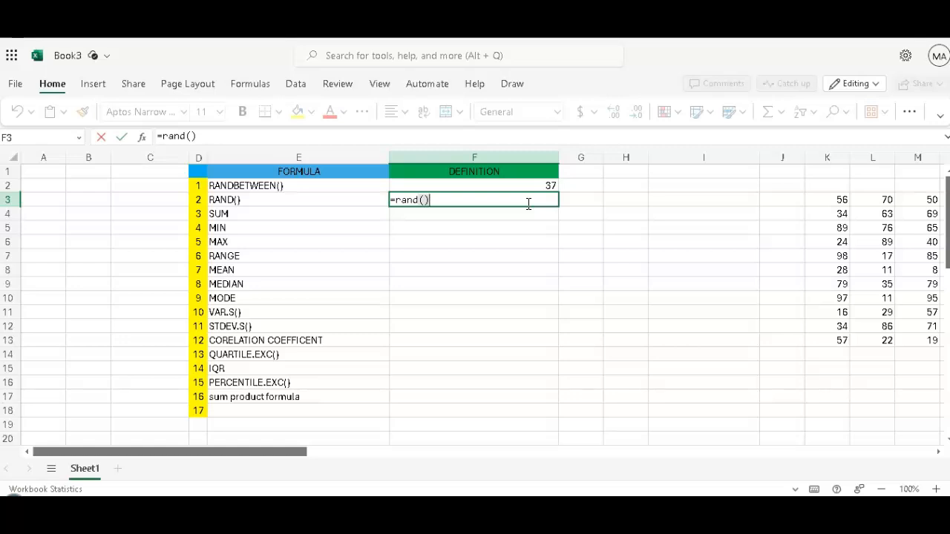
pyautogui.press('Return')
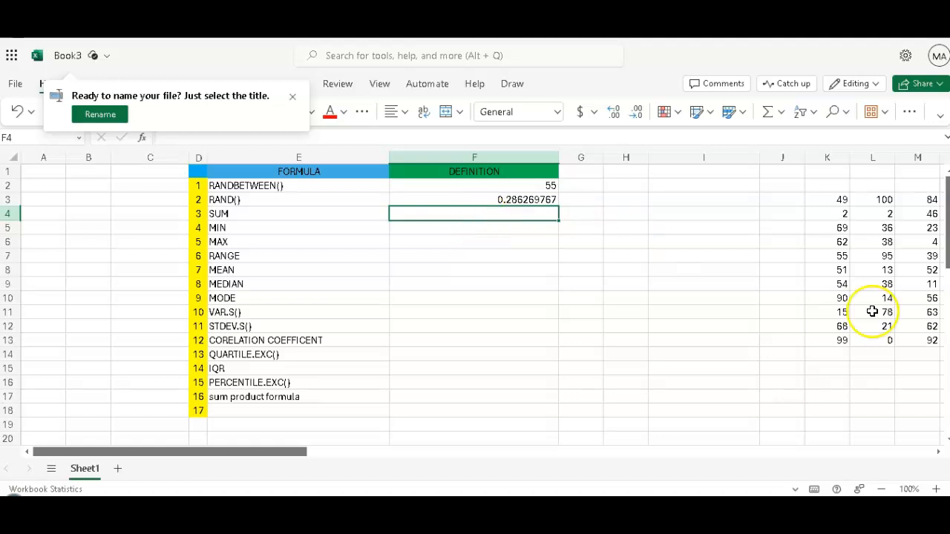
# Add up the random-number table in cell F4 with the formula =SUM(K3:M14).
pyautogui.moveTo(215, 452); pyautogui.dragTo(227, 450)
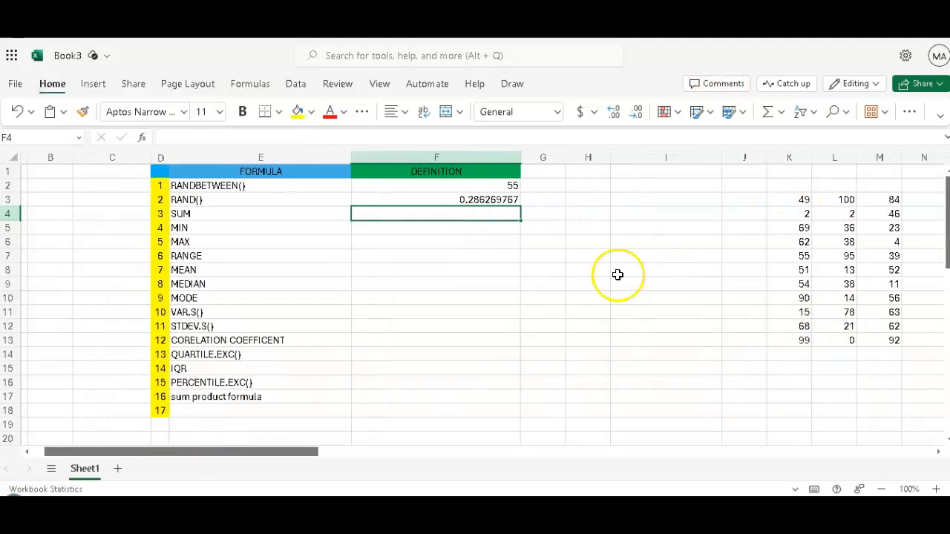
pyautogui.doubleClick(399, 213)
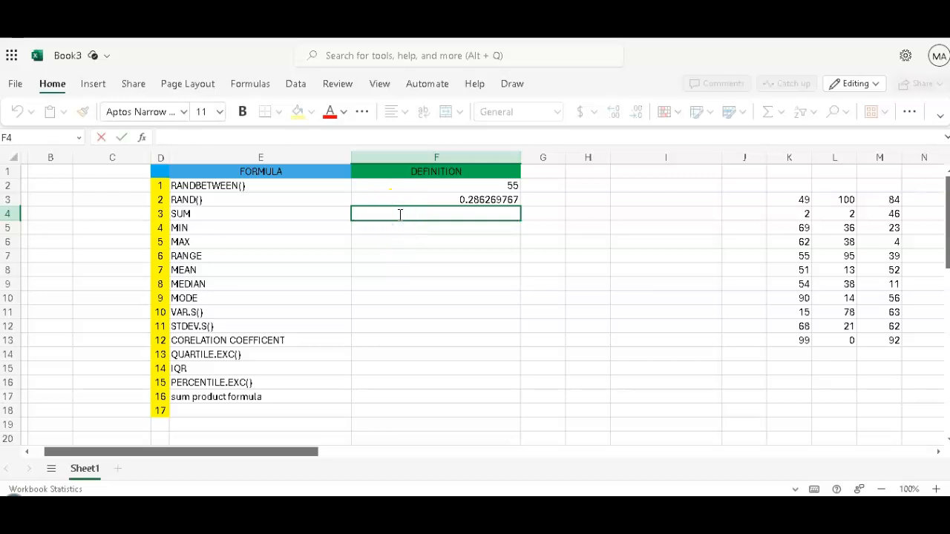
pyautogui.write('=sum')
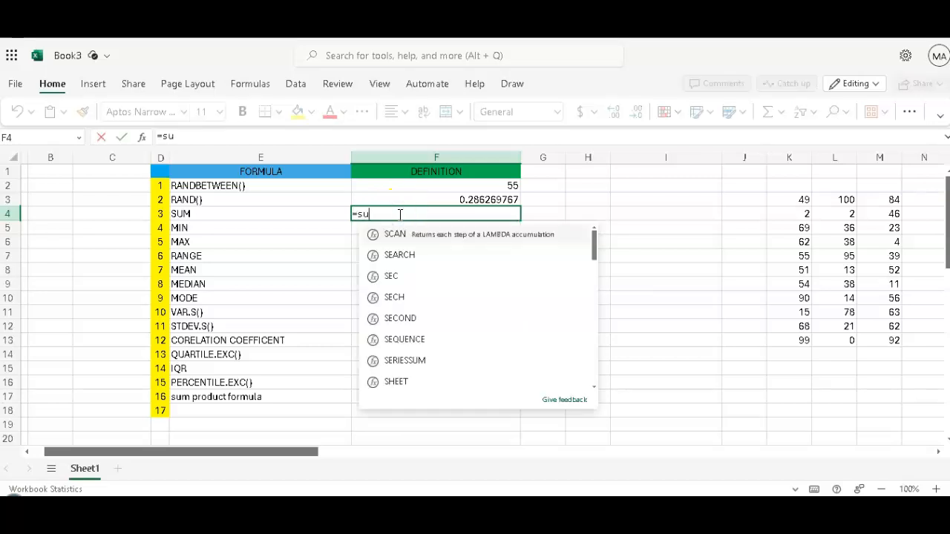
pyautogui.click(409, 233)
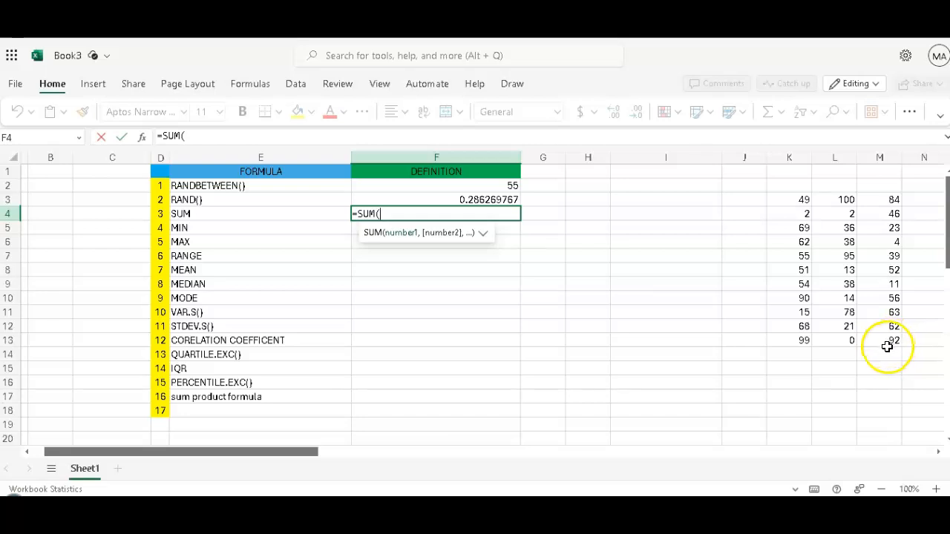
pyautogui.click(787, 201)
pyautogui.moveTo(787, 200); pyautogui.dragTo(876, 342)
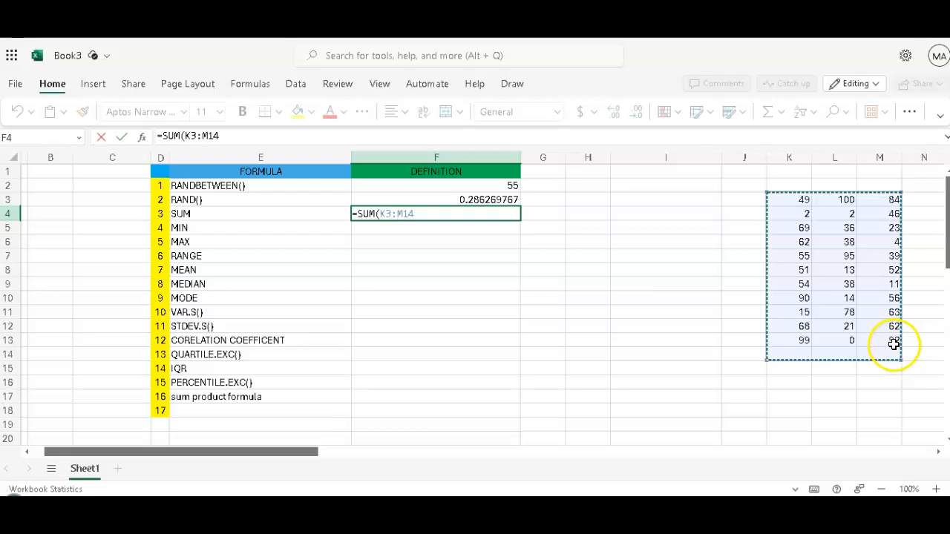
pyautogui.write(')')
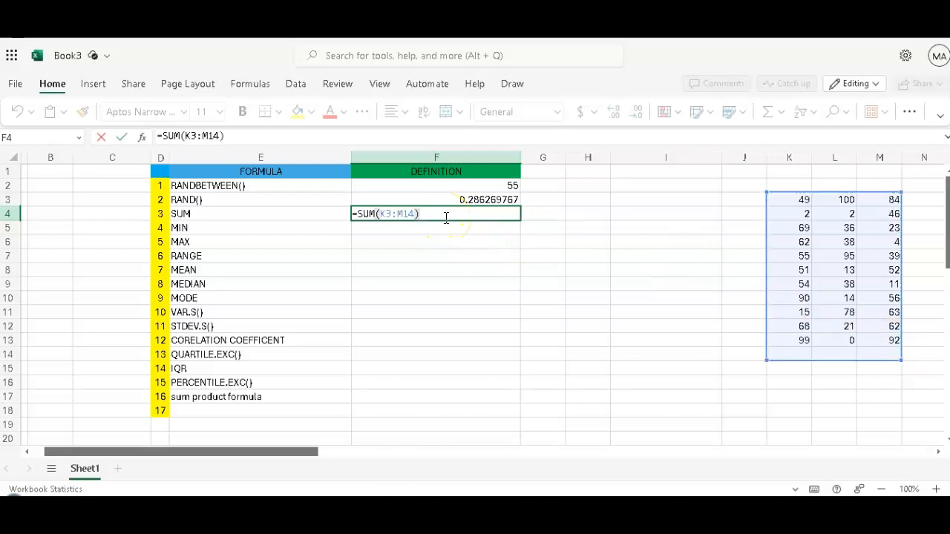
pyautogui.press('Return')
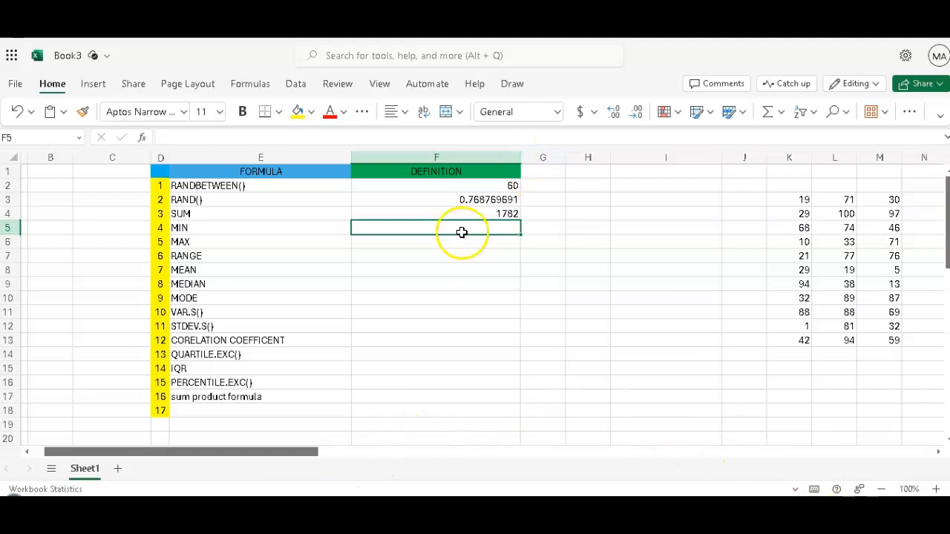
# Calculate the smallest value of the number table in cell F5 with =MIN(K3:M13).
pyautogui.write('=min')
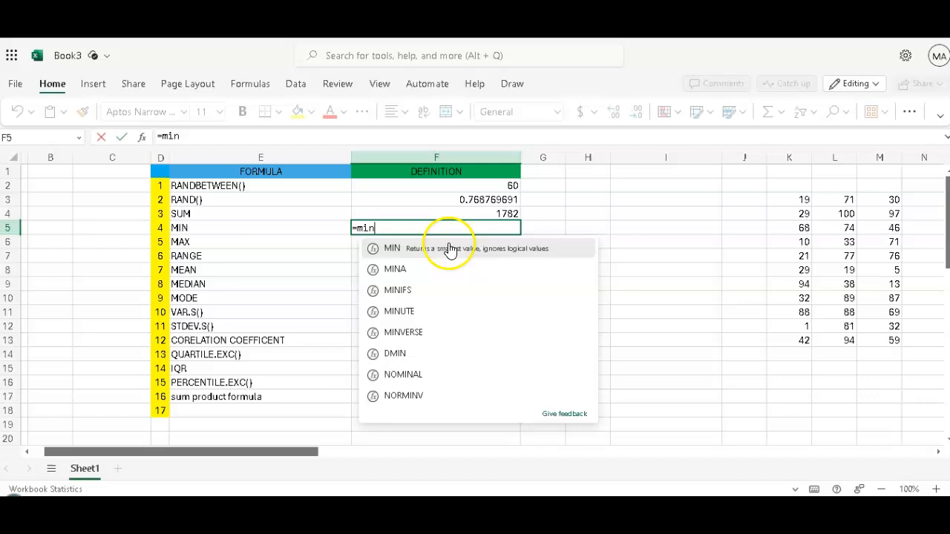
pyautogui.click(449, 250)
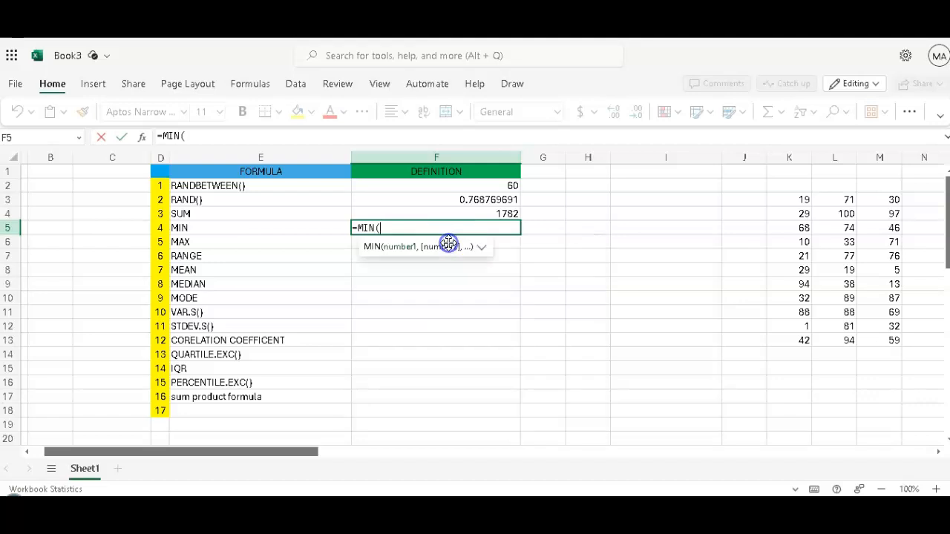
pyautogui.moveTo(794, 201); pyautogui.dragTo(891, 345)
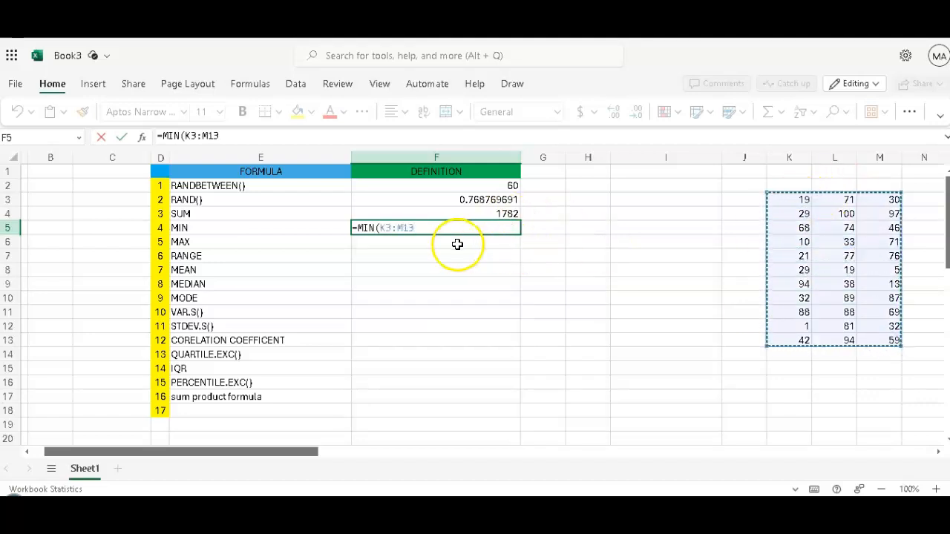
pyautogui.write(')')
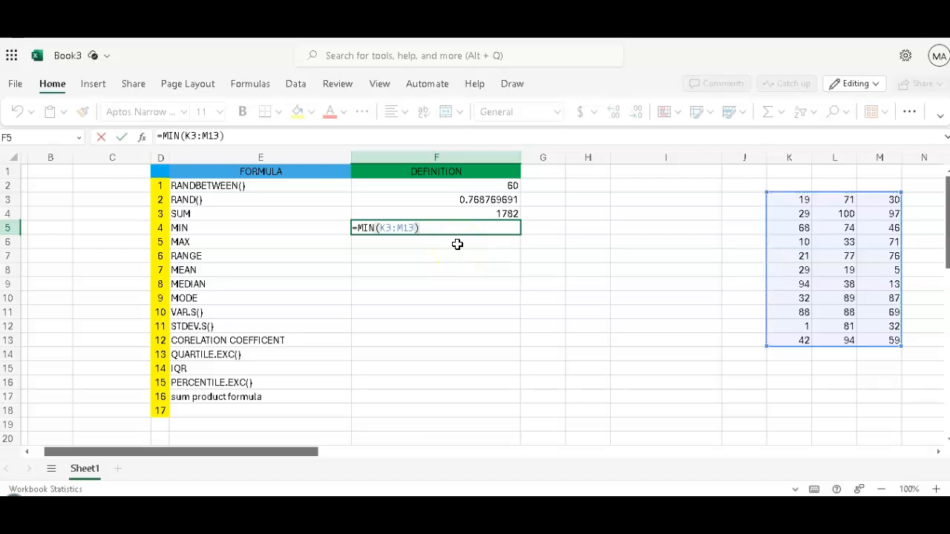
pyautogui.press('Return')
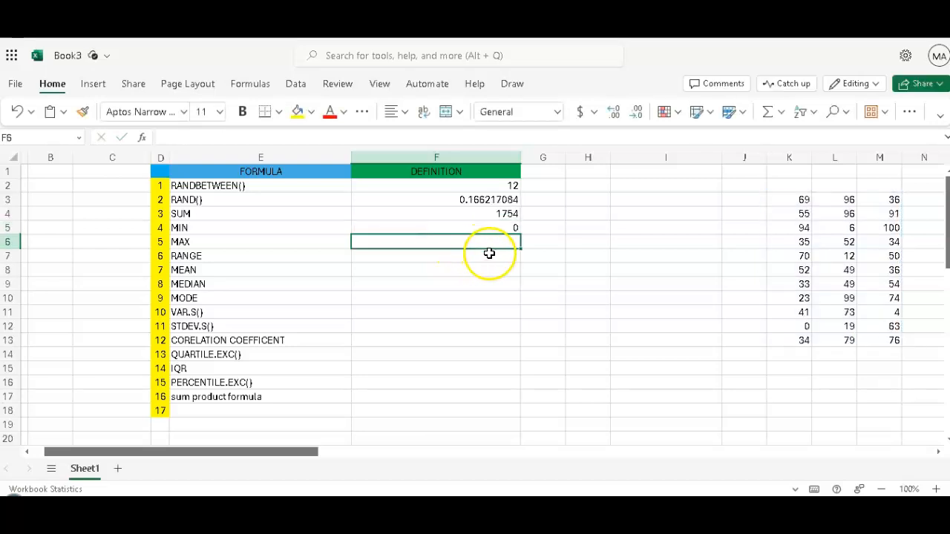
# Calculate the largest value of the number table in cell F6 with MAX over K3:M13.
pyautogui.doubleClick(430, 243)
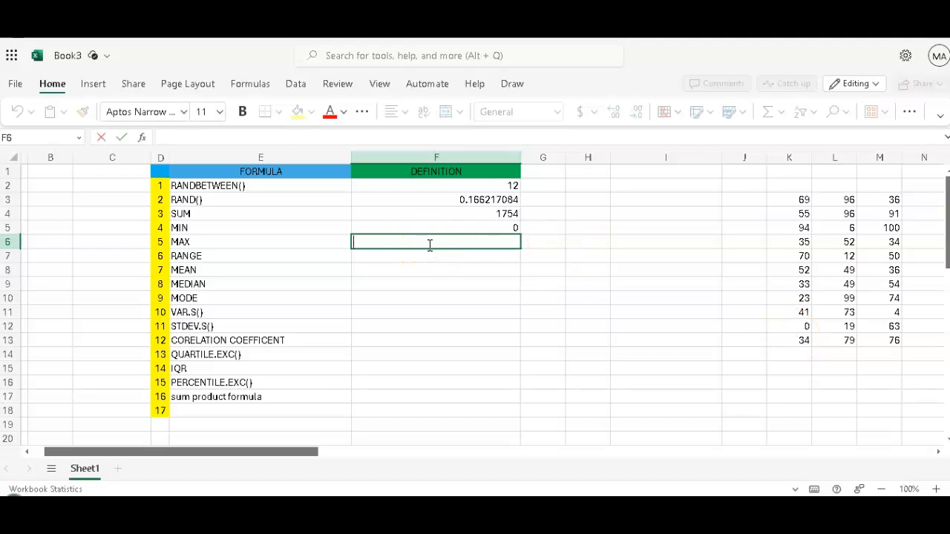
pyautogui.write('=max')
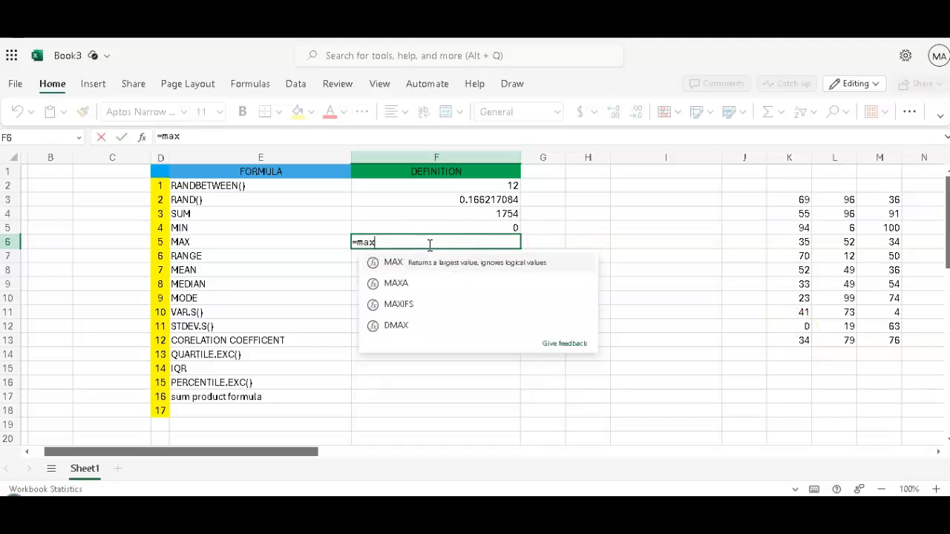
pyautogui.click(429, 266)
pyautogui.moveTo(786, 200); pyautogui.dragTo(901, 346)
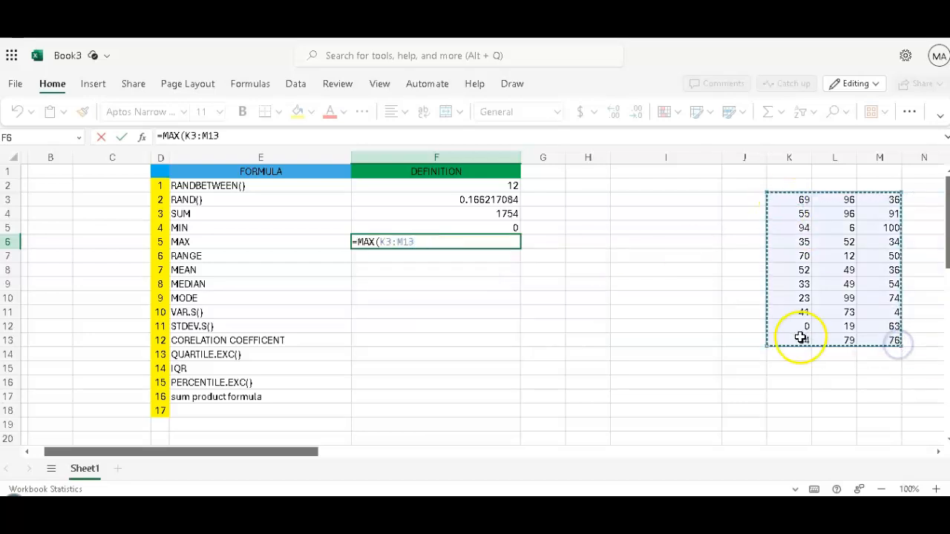
pyautogui.press('Return')
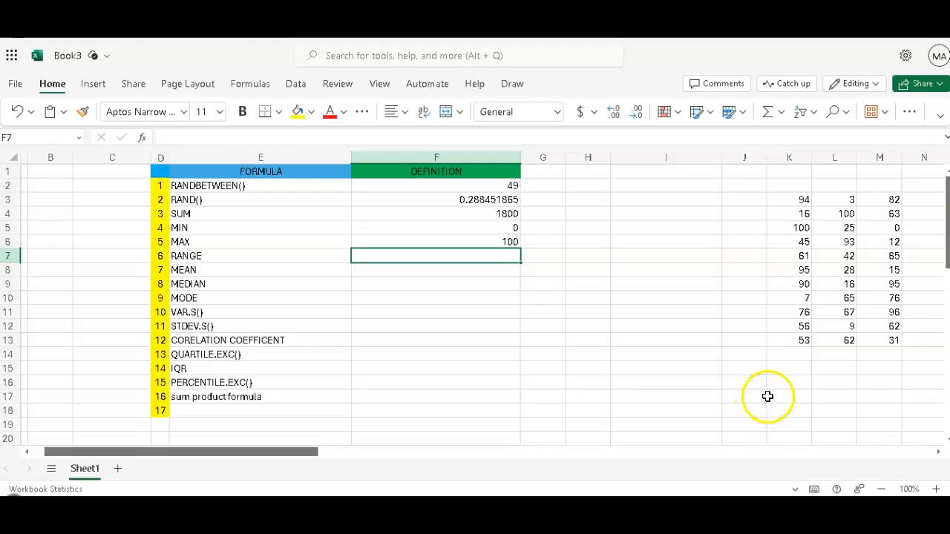
pyautogui.click(469, 262)
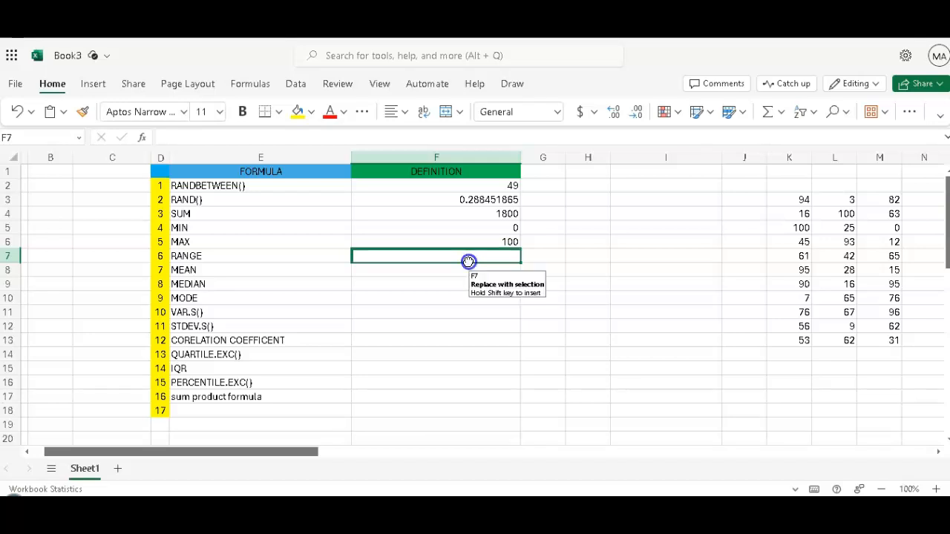
pyautogui.click(469, 262)
pyautogui.click(438, 261)
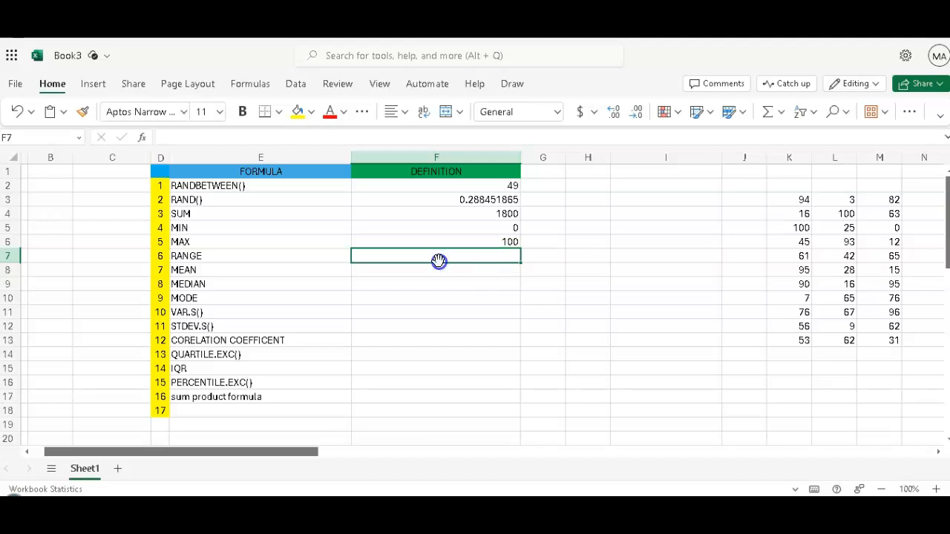
pyautogui.click(393, 261)
pyautogui.doubleClick(412, 257)
pyautogui.write('=rang')
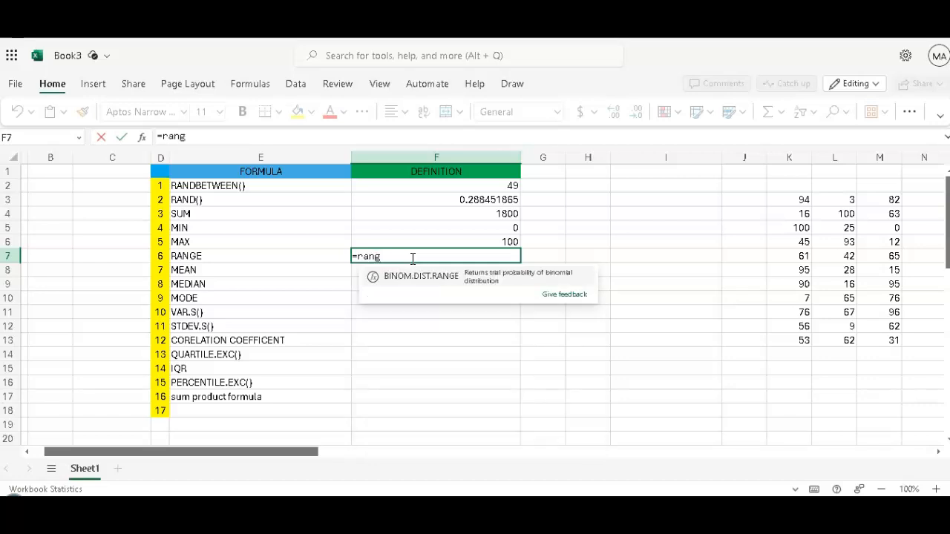
pyautogui.press('BackSpace')
pyautogui.press('BackSpace')
pyautogui.press('BackSpace')
pyautogui.press('BackSpace')
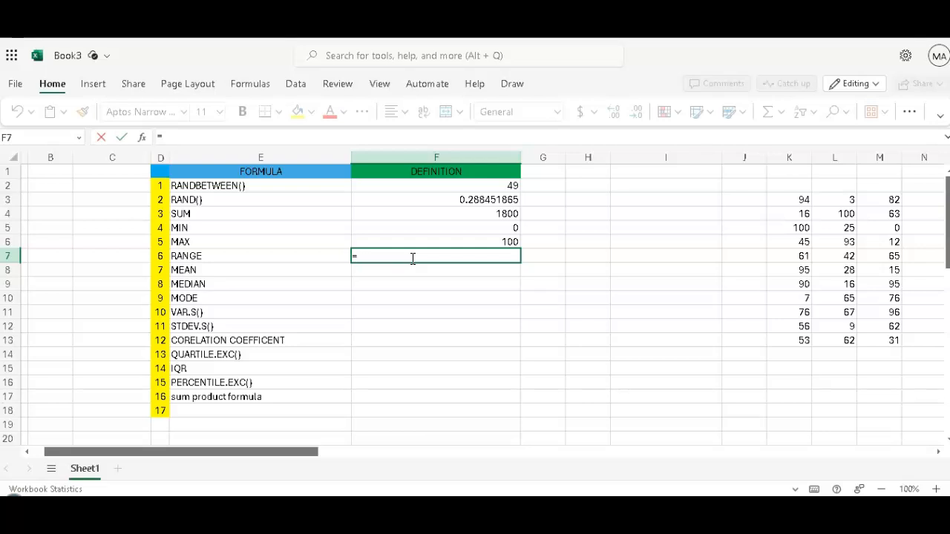
# Calculate the range of the number table in cell F7 with the formula =MAX(K3:M13)-MIN(K3:M13).
pyautogui.write('maa')
pyautogui.press('BackSpace')
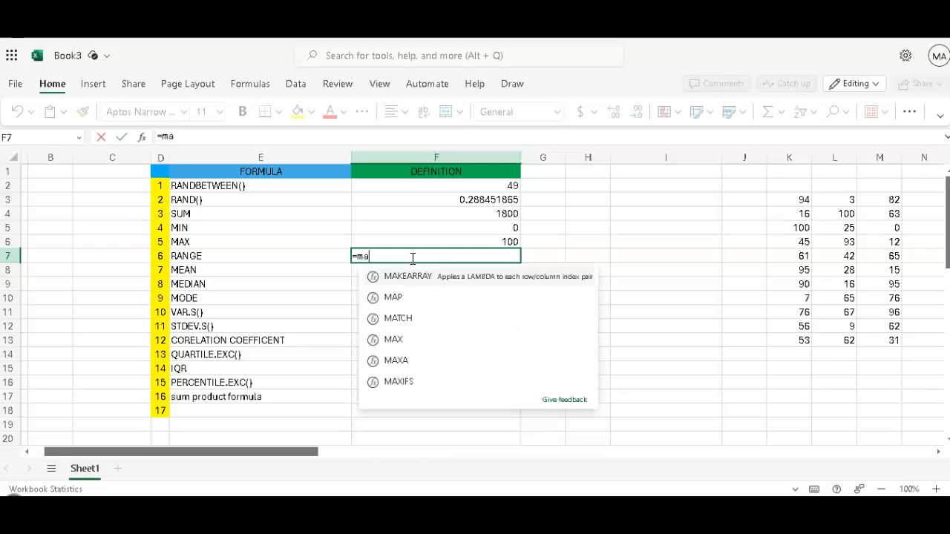
pyautogui.write('x')
pyautogui.click(418, 275)
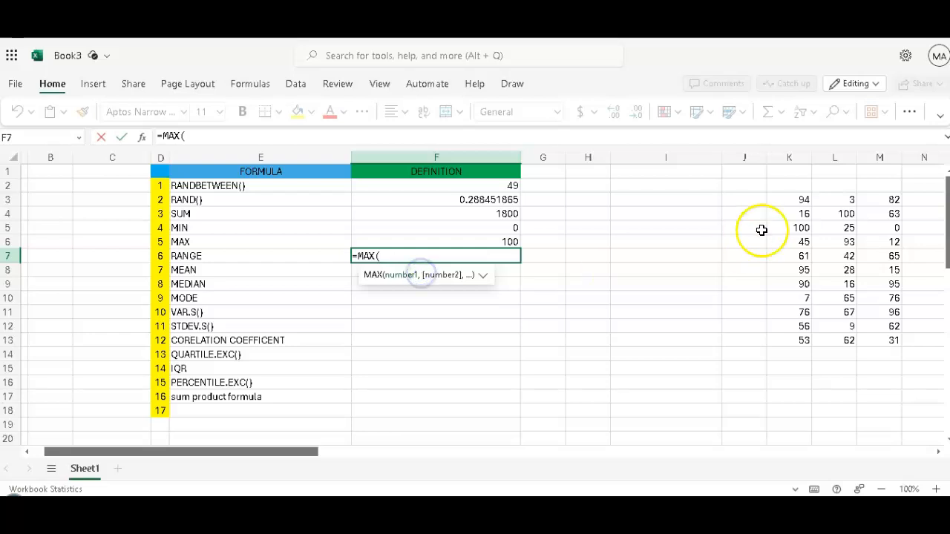
pyautogui.moveTo(798, 196); pyautogui.dragTo(873, 341)
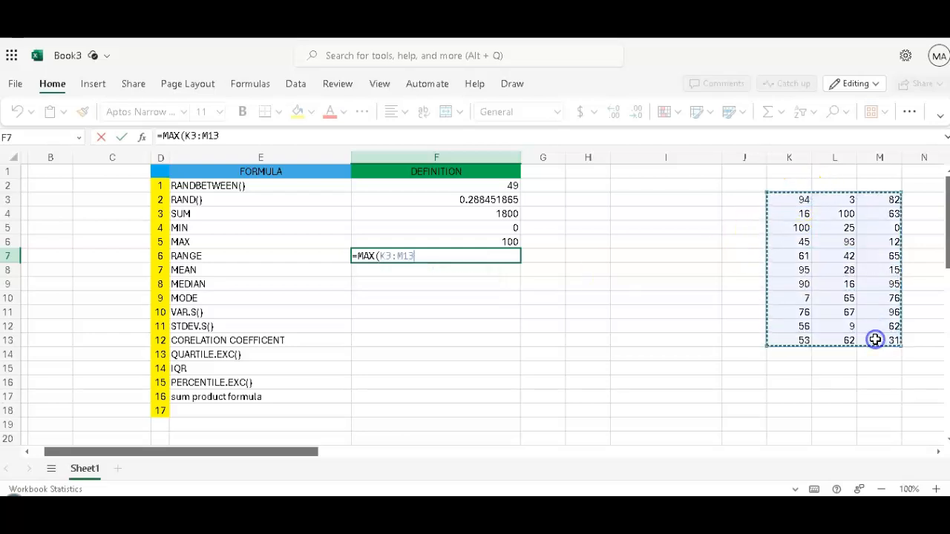
pyautogui.write(')')
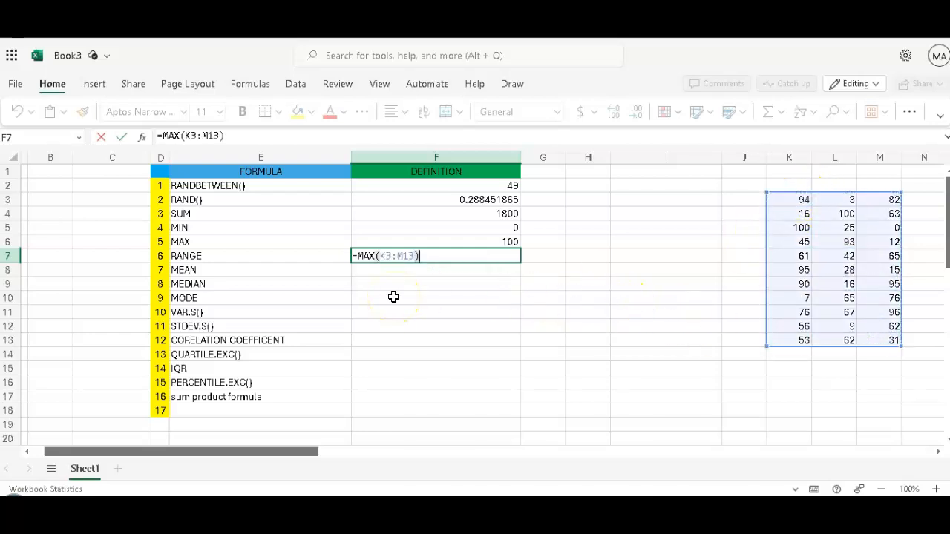
pyautogui.write('-mi')
pyautogui.click(392, 298)
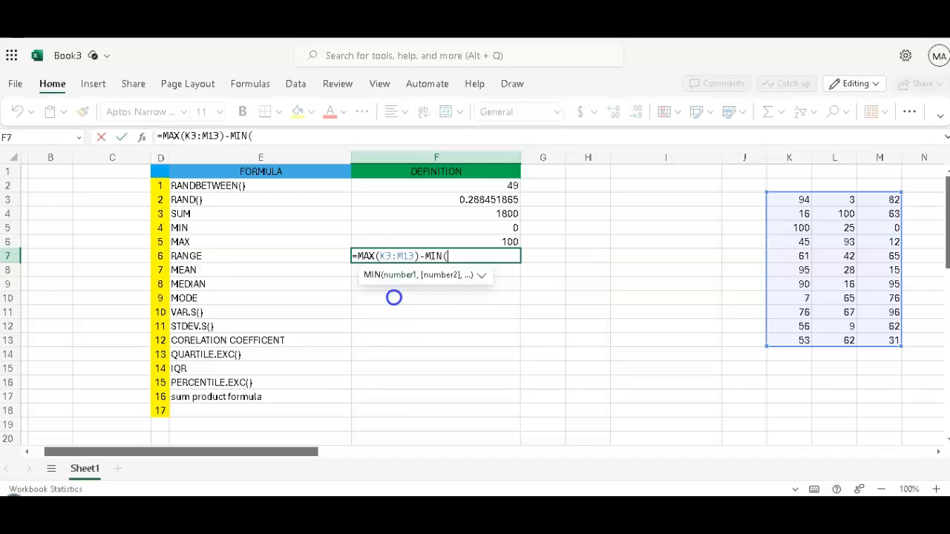
pyautogui.moveTo(801, 197); pyautogui.dragTo(893, 343)
pyautogui.write(')')
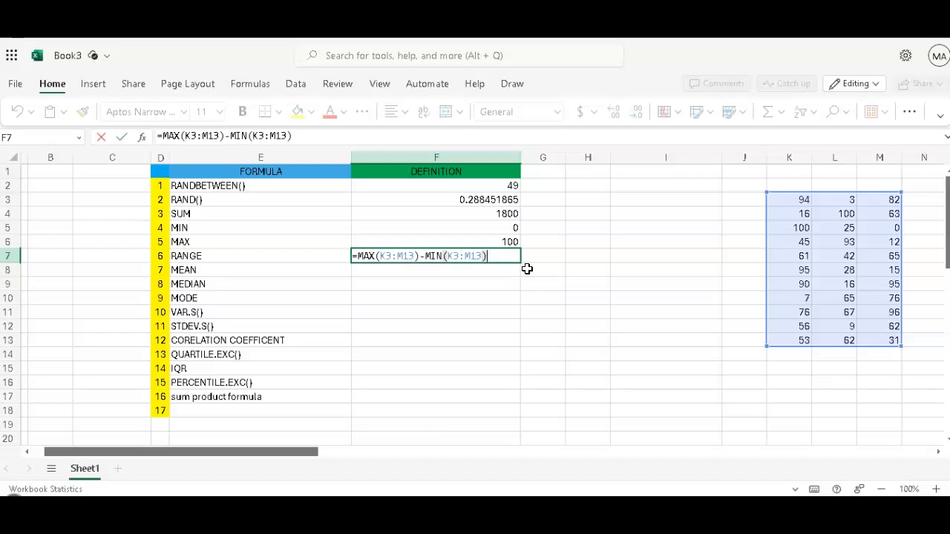
pyautogui.press('Return')
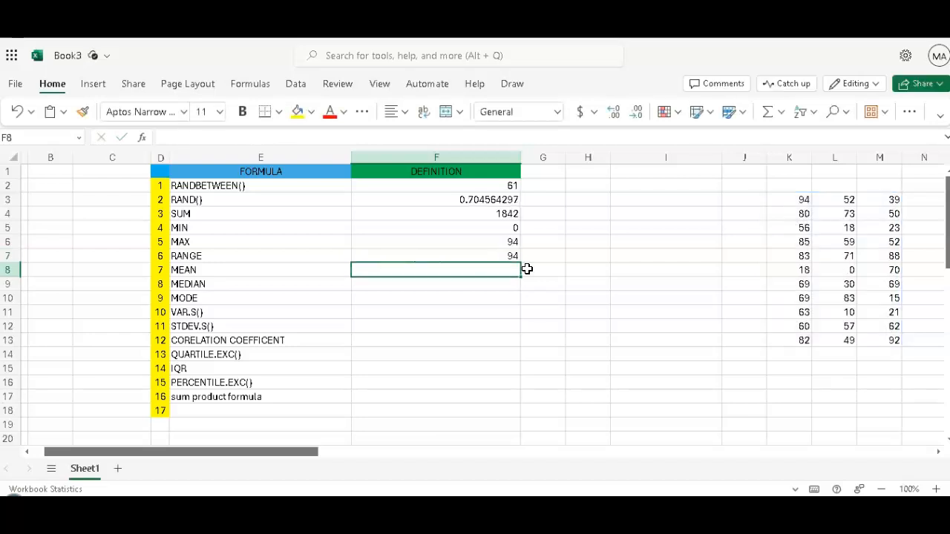
# Calculate the mean of the number table in cell F8 with AVERAGE over K3:M13.
pyautogui.doubleClick(486, 272)
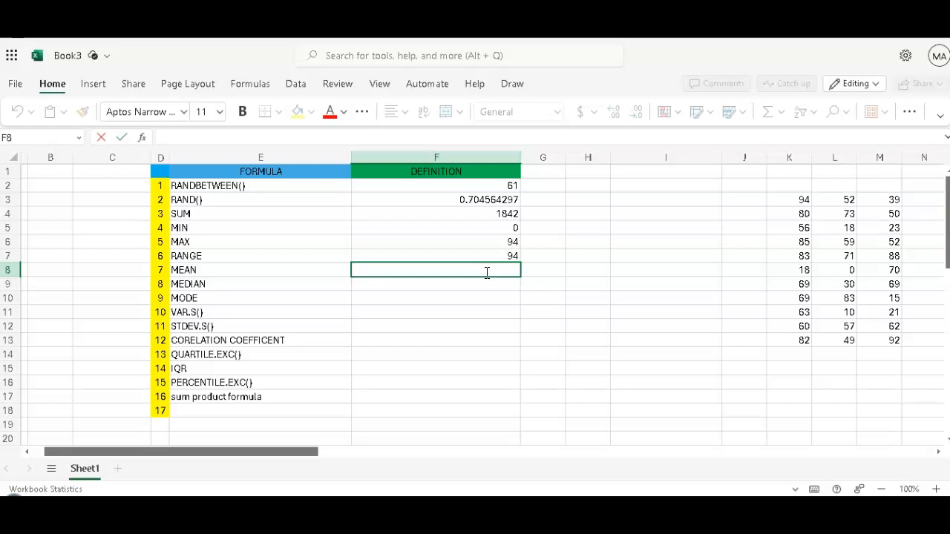
pyautogui.write('=aver')
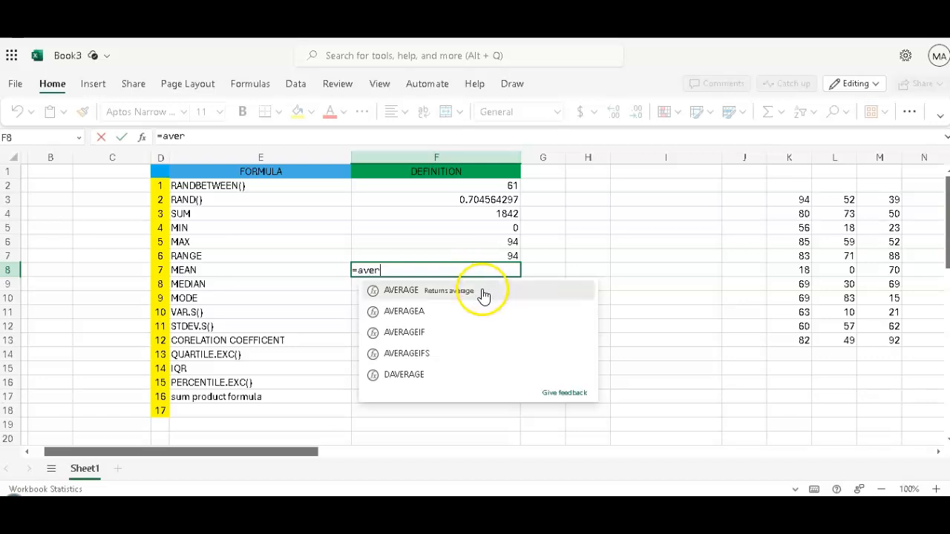
pyautogui.doubleClick(483, 292)
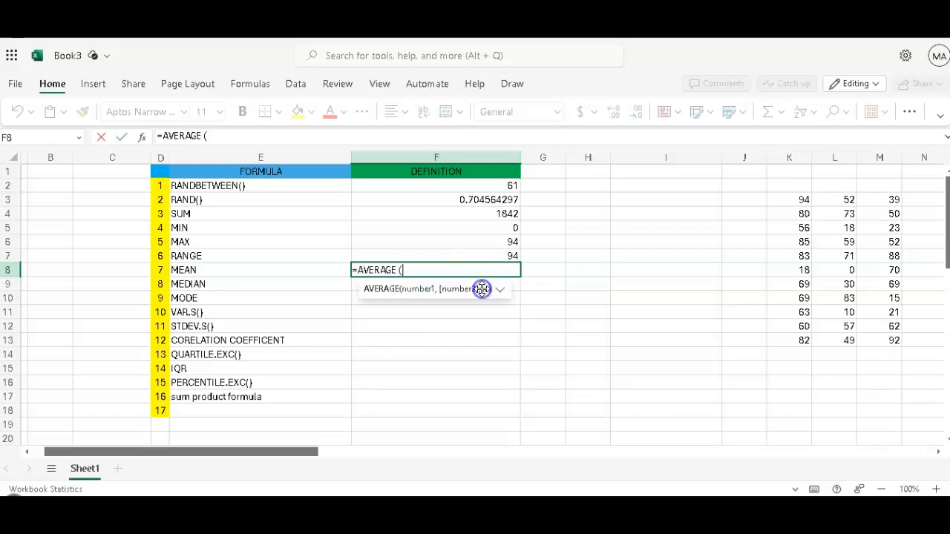
pyautogui.moveTo(789, 187); pyautogui.dragTo(886, 357)
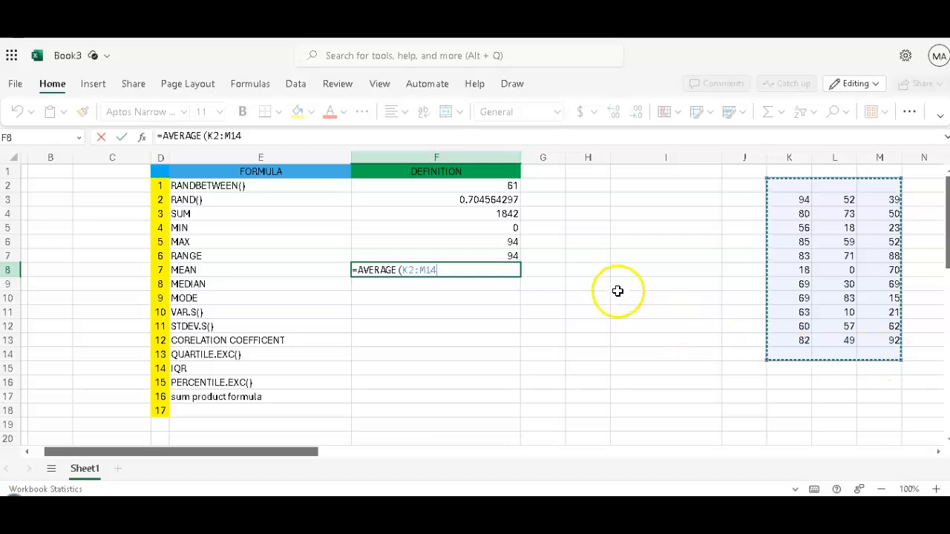
pyautogui.moveTo(778, 204); pyautogui.dragTo(871, 341)
pyautogui.write(')')
pyautogui.press('Return')
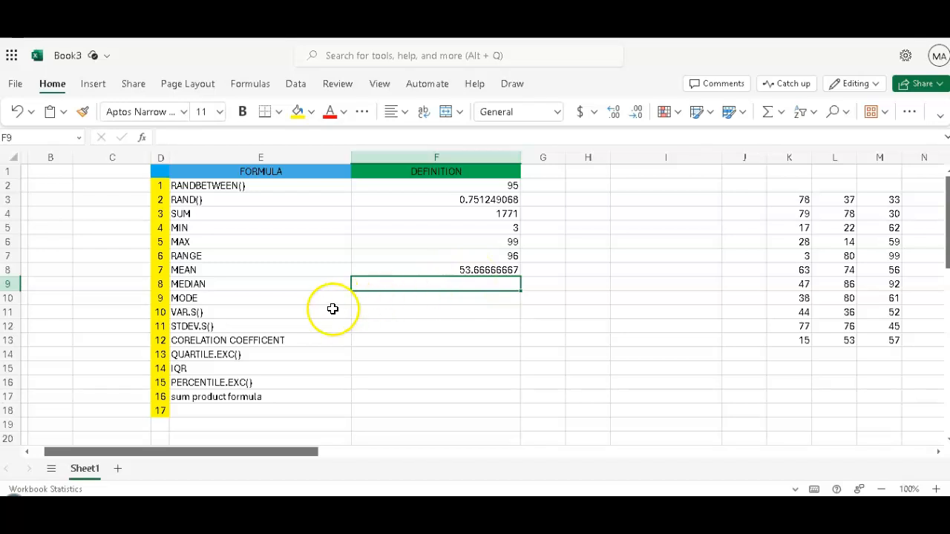
# Find the most frequent value of the number table in cell F10 with MODE over K3:M13.
pyautogui.doubleClick(373, 301)
pyautogui.write('=mod')
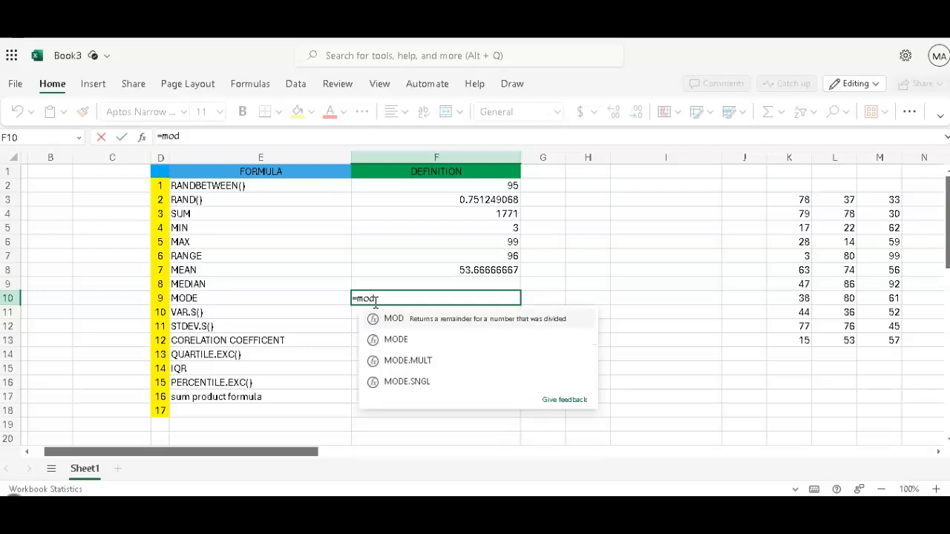
pyautogui.click(413, 341)
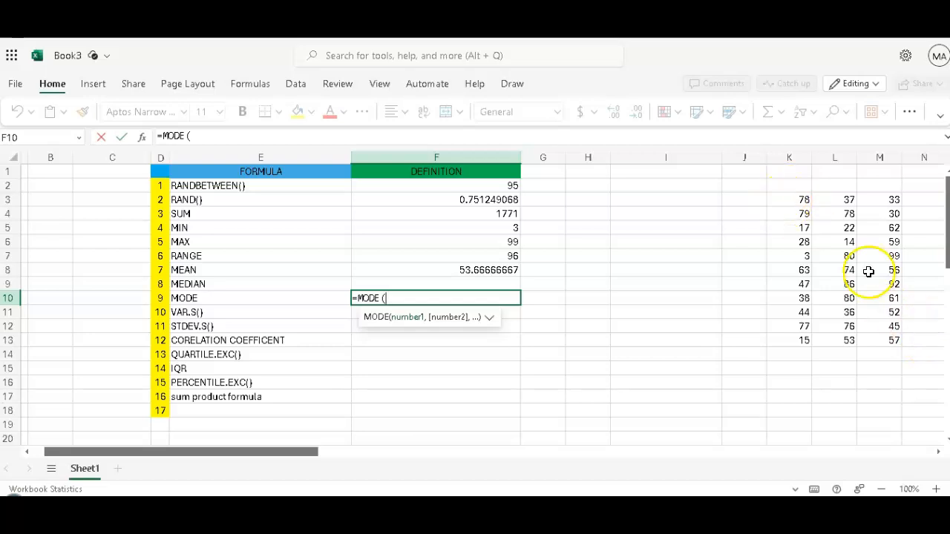
pyautogui.moveTo(787, 206); pyautogui.dragTo(877, 338)
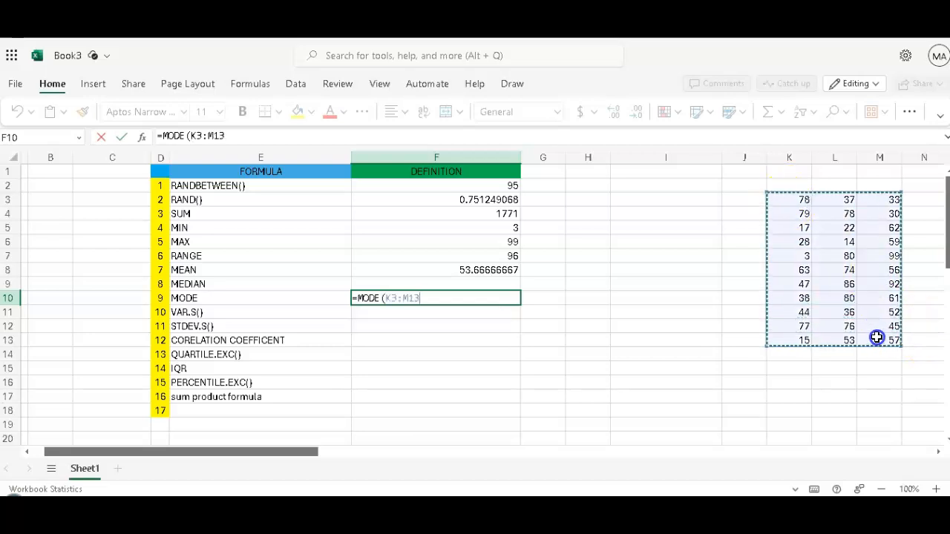
pyautogui.press('Return')
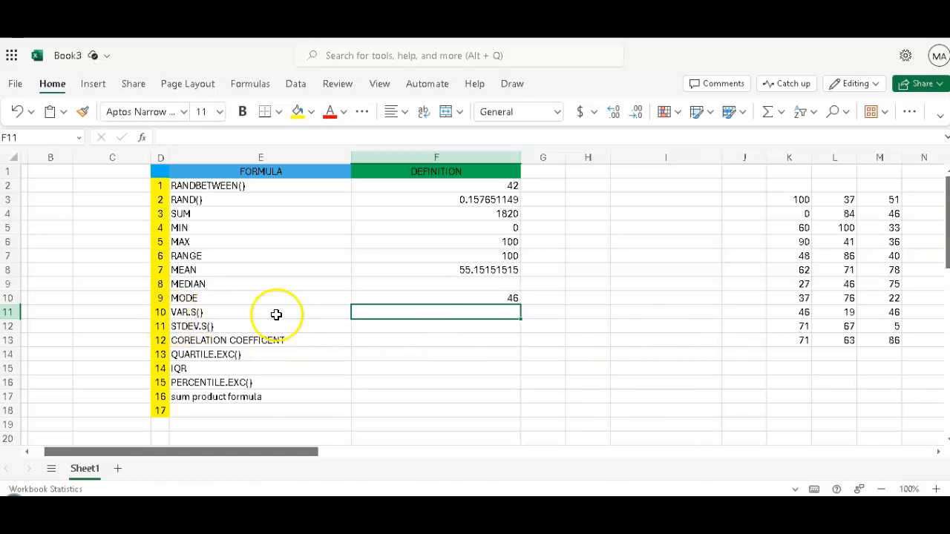
# Calculate the sample variance of the number table in cell F11 with =VAR.S(K3:M14).
pyautogui.write('=')
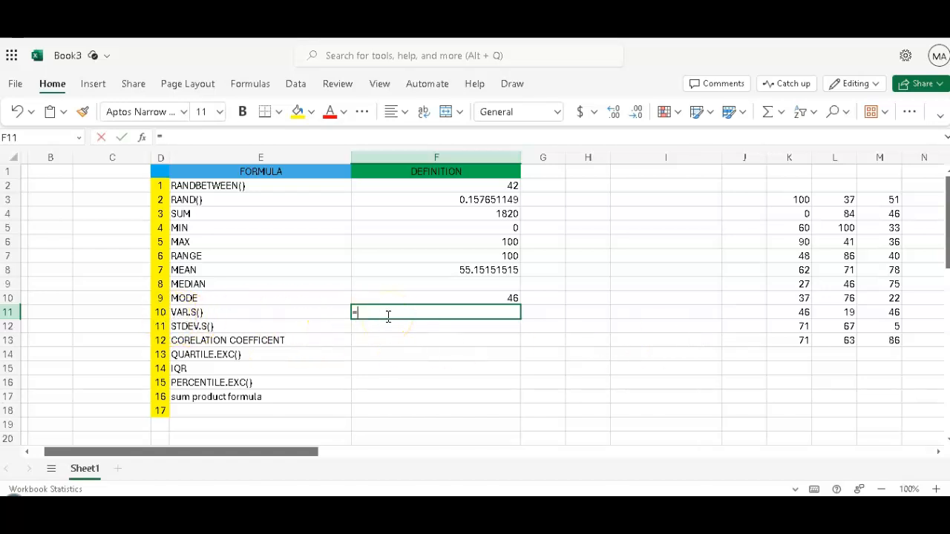
pyautogui.write('va')
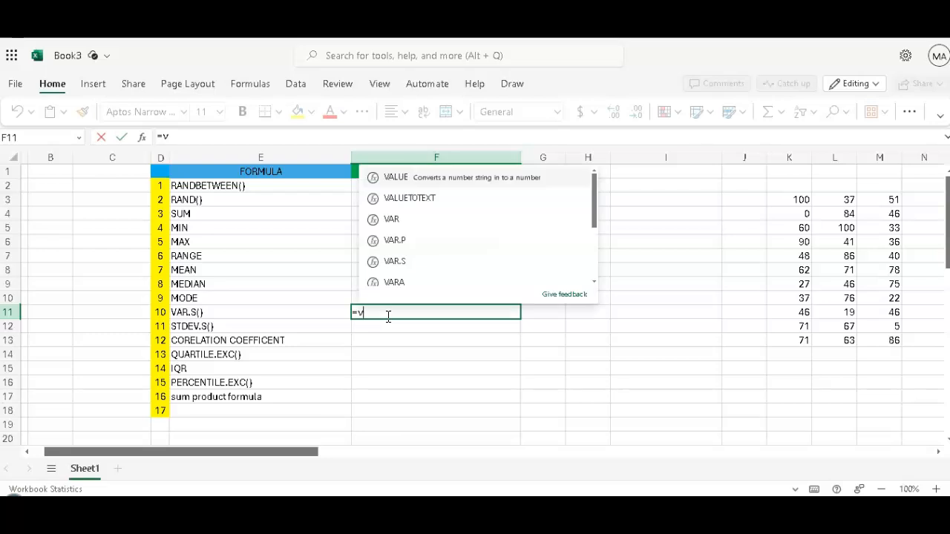
pyautogui.click(418, 260)
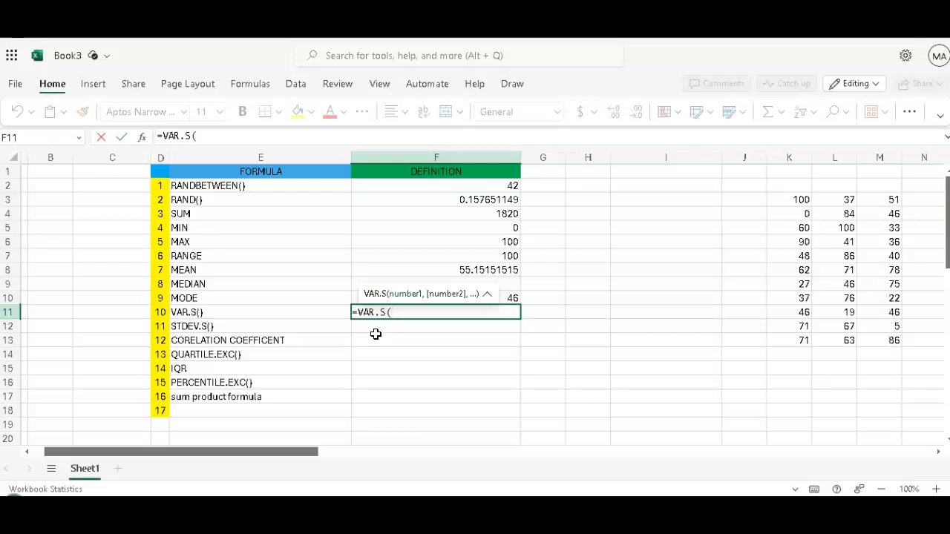
pyautogui.moveTo(797, 200); pyautogui.dragTo(884, 348)
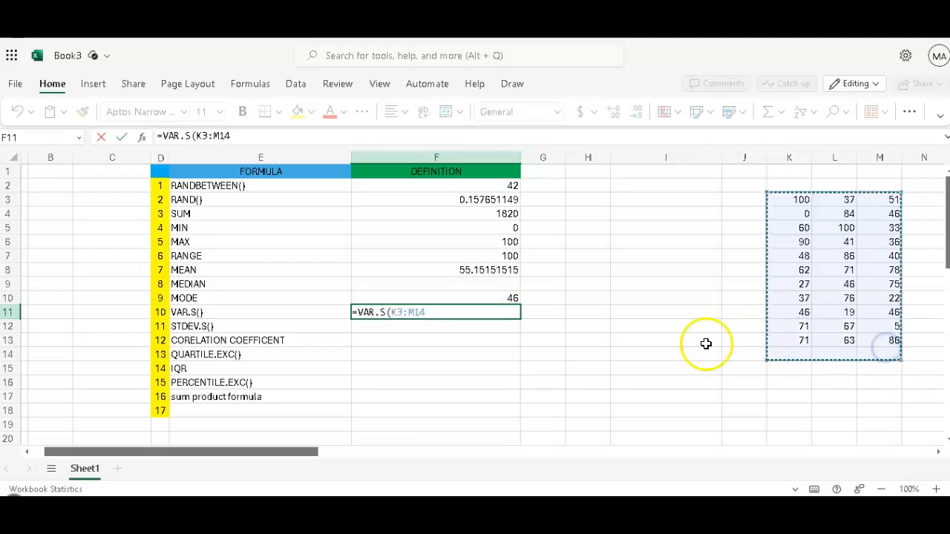
pyautogui.write(')')
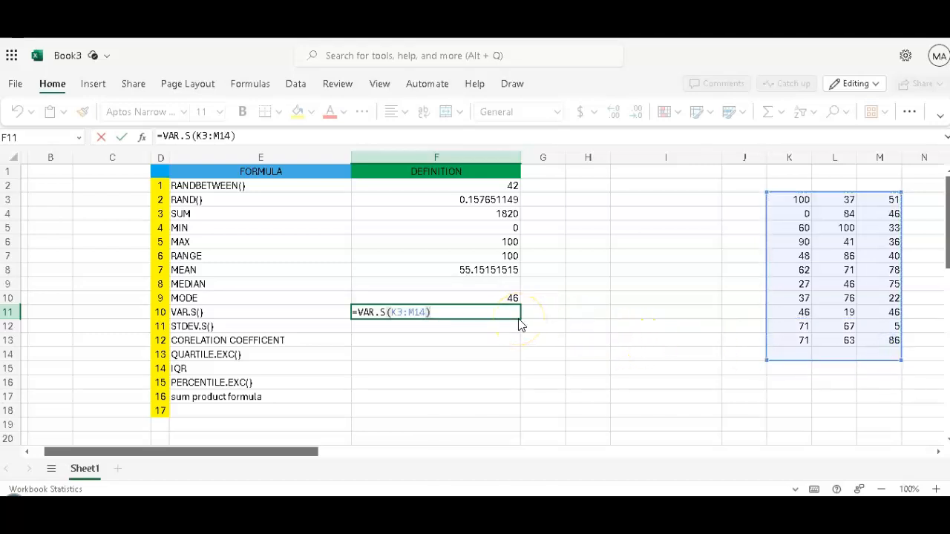
pyautogui.press('Return')
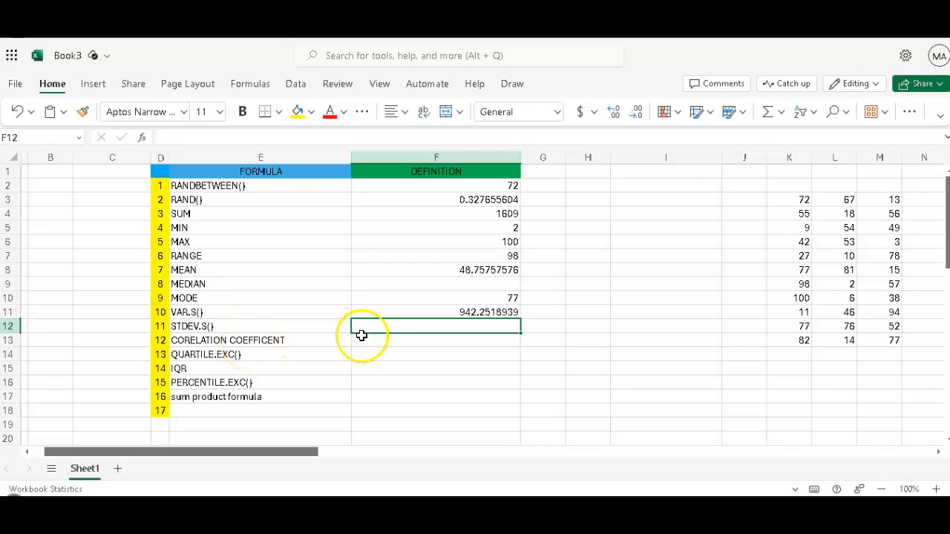
# Calculate the sample standard deviation of the number table in cell F12 with the STDEV.S function.
pyautogui.write('=st')
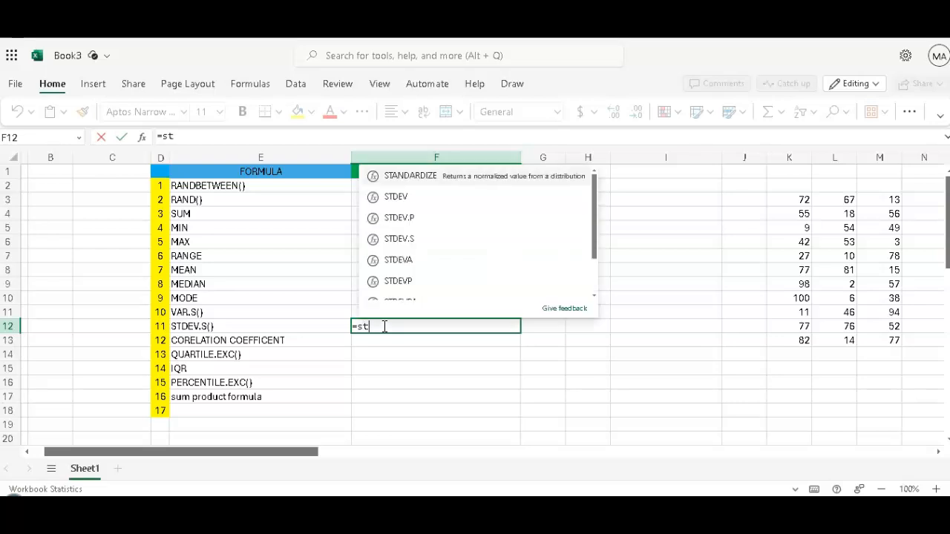
pyautogui.click(423, 247)
pyautogui.moveTo(785, 200); pyautogui.dragTo(489, 342)
pyautogui.moveTo(314, 456); pyautogui.dragTo(233, 455)
pyautogui.press('Return')
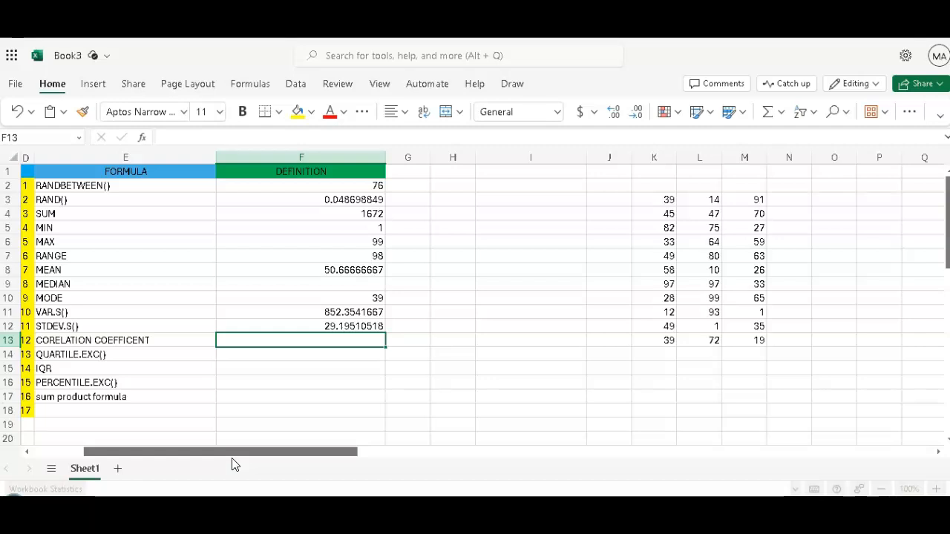
# Enter the formula =(F12/F8)*100 in cell F13 to express the standard deviation as a percentage of the mean.
pyautogui.click(293, 345)
pyautogui.doubleClick(295, 343)
pyautogui.write('=')
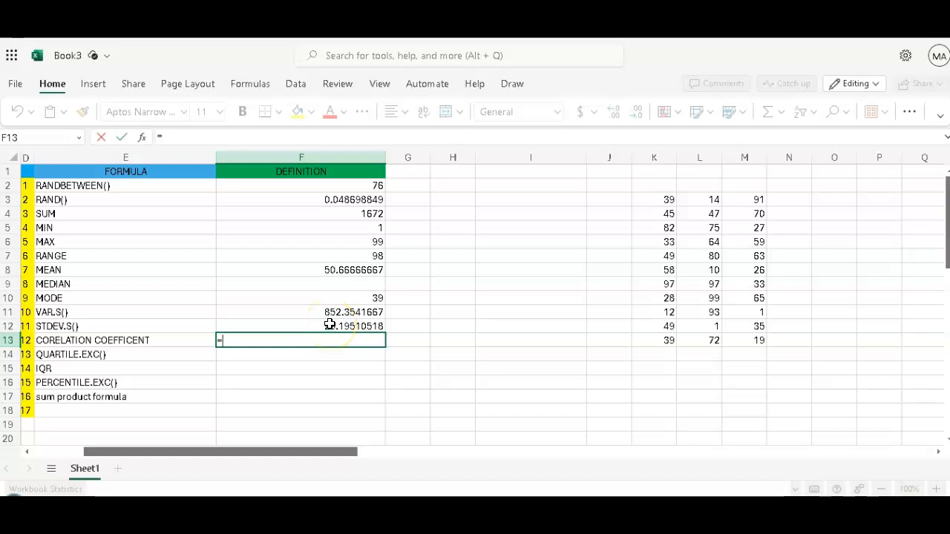
pyautogui.write('f12')
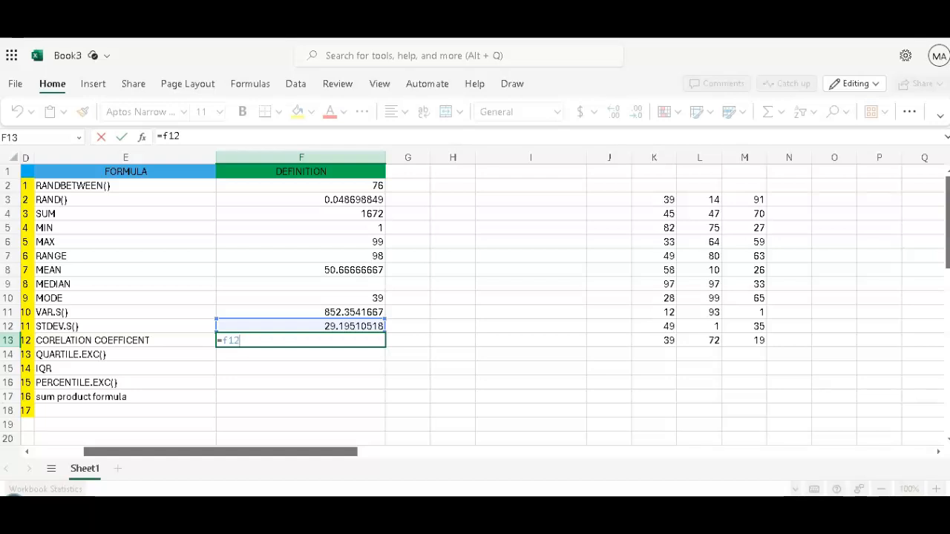
pyautogui.write('/')
pyautogui.write('f8)')
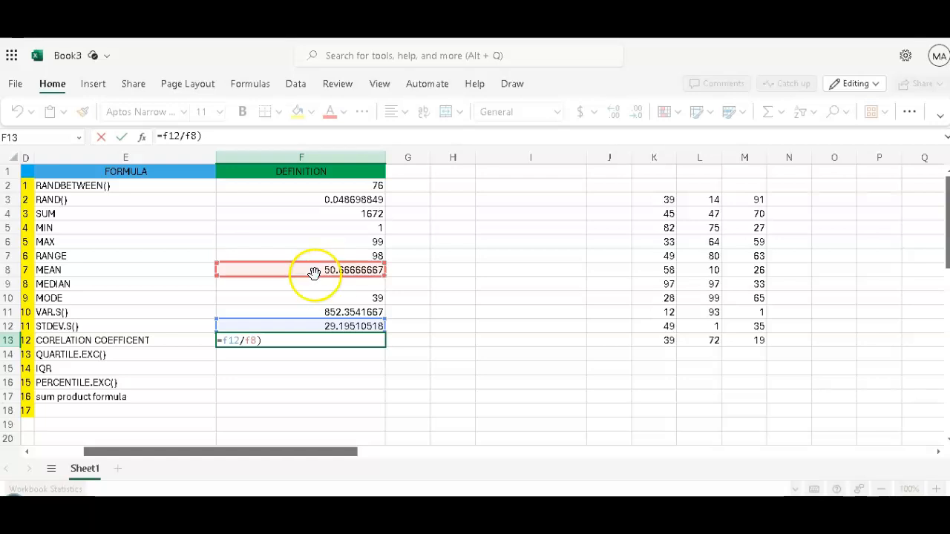
pyautogui.click(223, 340)
pyautogui.write('(')
pyautogui.click(276, 339)
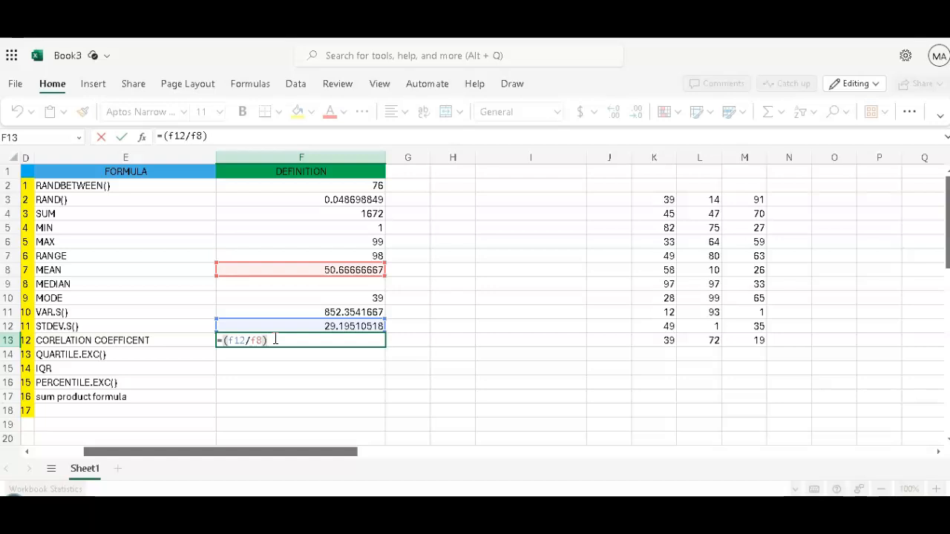
pyautogui.write('*')
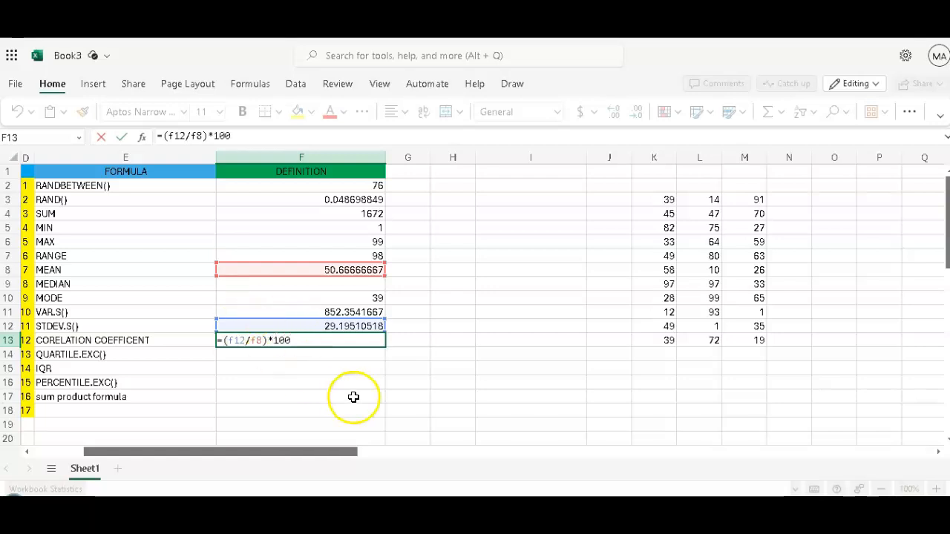
pyautogui.write('100')
pyautogui.press('Return')
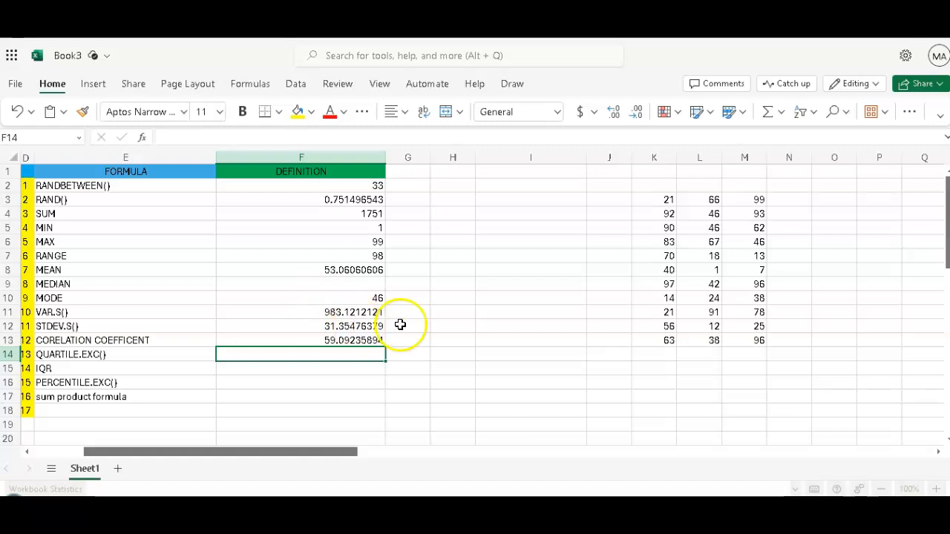
# Enter the formula =F5+F6 in cell I11 to add the MIN and MAX results by cell reference.
pyautogui.click(426, 338)
pyautogui.doubleClick(512, 309)
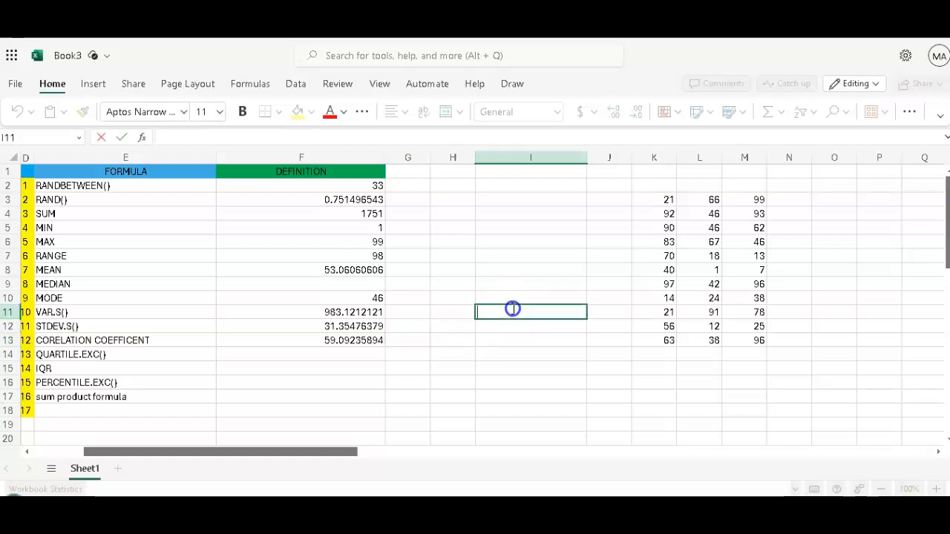
pyautogui.write('=f')
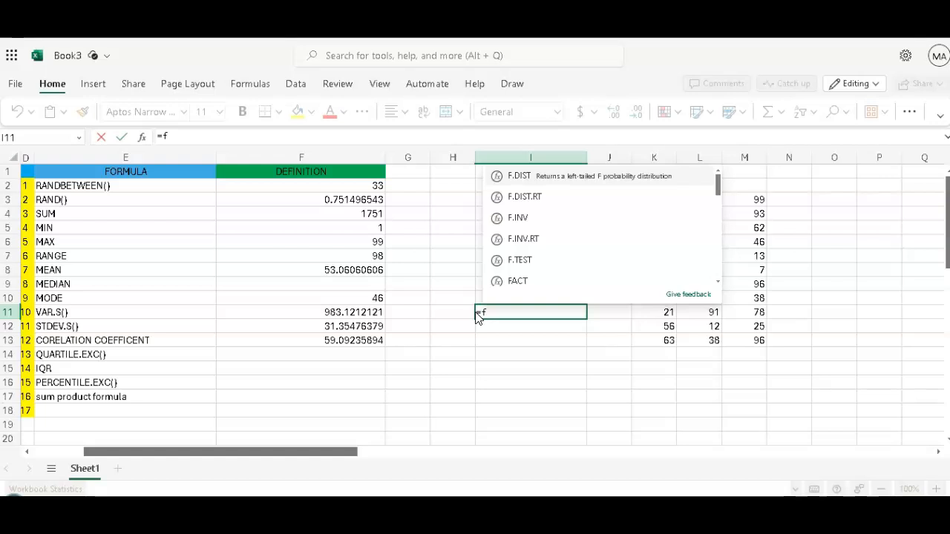
pyautogui.write('5')
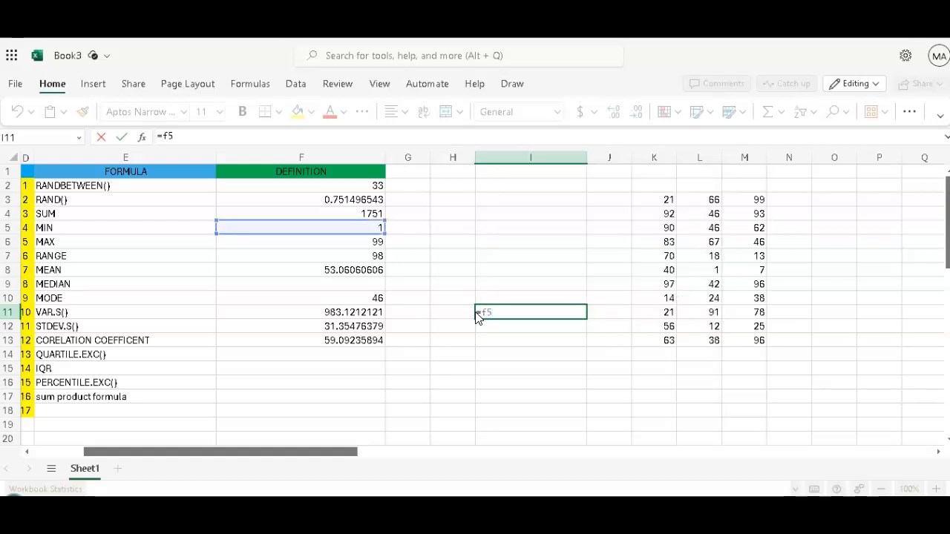
pyautogui.write('+f6')
pyautogui.press('Return')
pyautogui.click(524, 305)
pyautogui.click(524, 311)
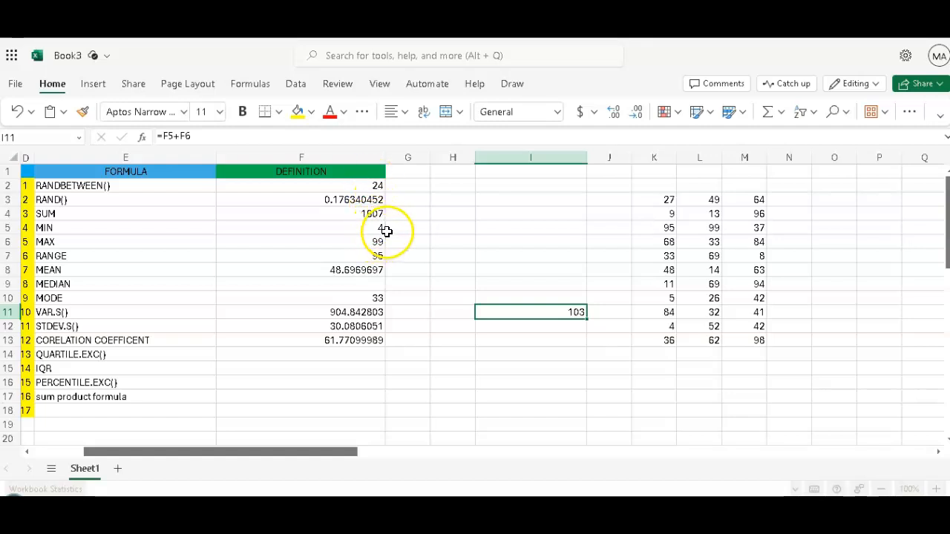
# Replace the formula in cell I11 with the fixed-number sum =0+97 and clear the cell again.
pyautogui.click(557, 321)
pyautogui.moveTo(556, 321); pyautogui.dragTo(572, 310)
pyautogui.click(571, 302)
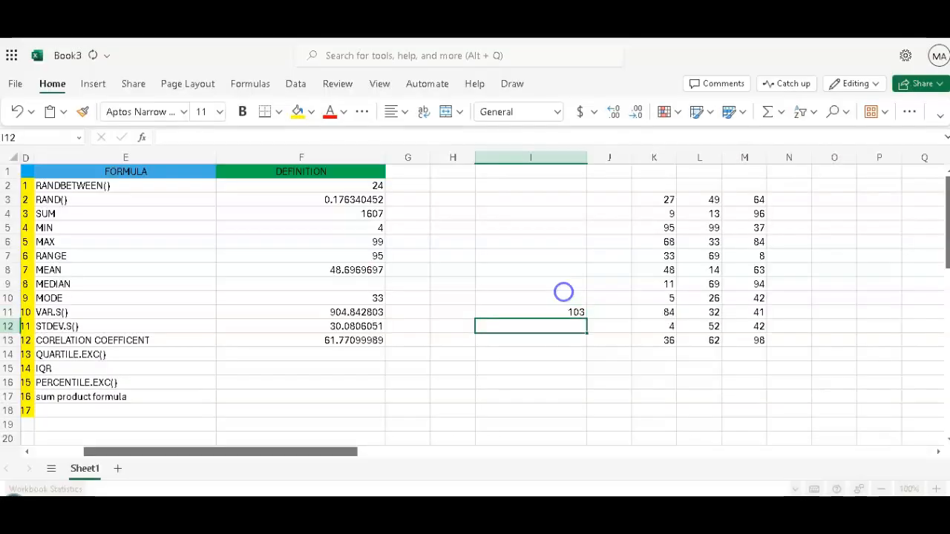
pyautogui.click(566, 315)
pyautogui.doubleClick(568, 315)
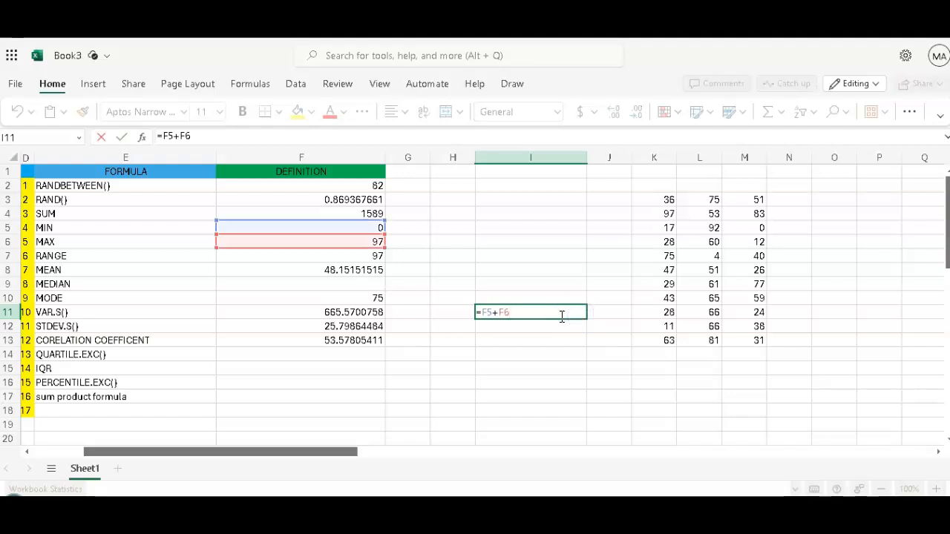
pyautogui.press('BackSpace')
pyautogui.press('BackSpace')
pyautogui.press('BackSpace')
pyautogui.press('BackSpace')
pyautogui.press('BackSpace')
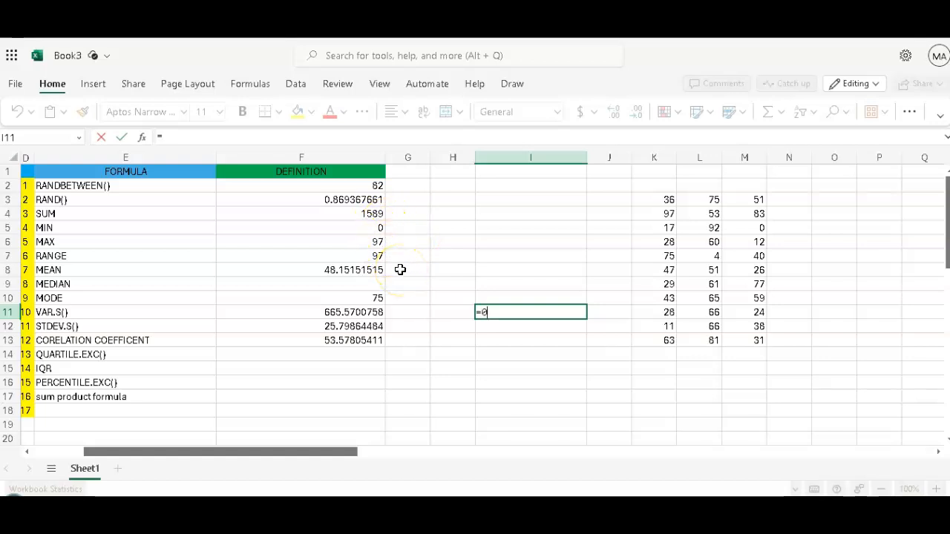
pyautogui.write('0+97')
pyautogui.press('Return')
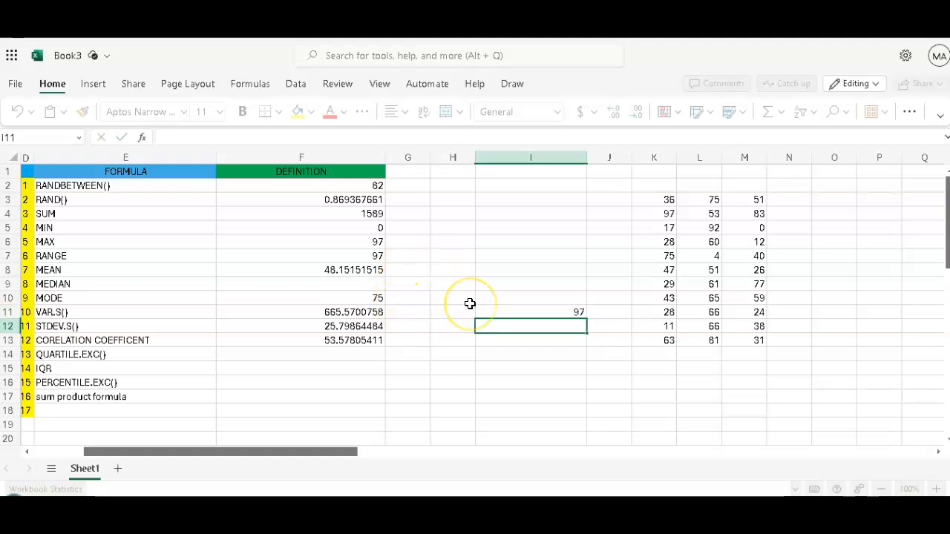
pyautogui.click(488, 310)
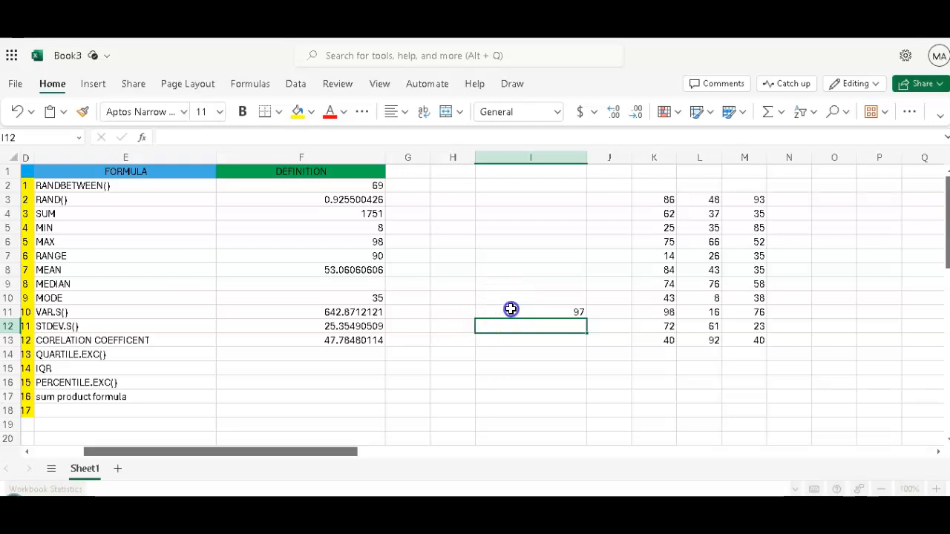
pyautogui.press('BackSpace')
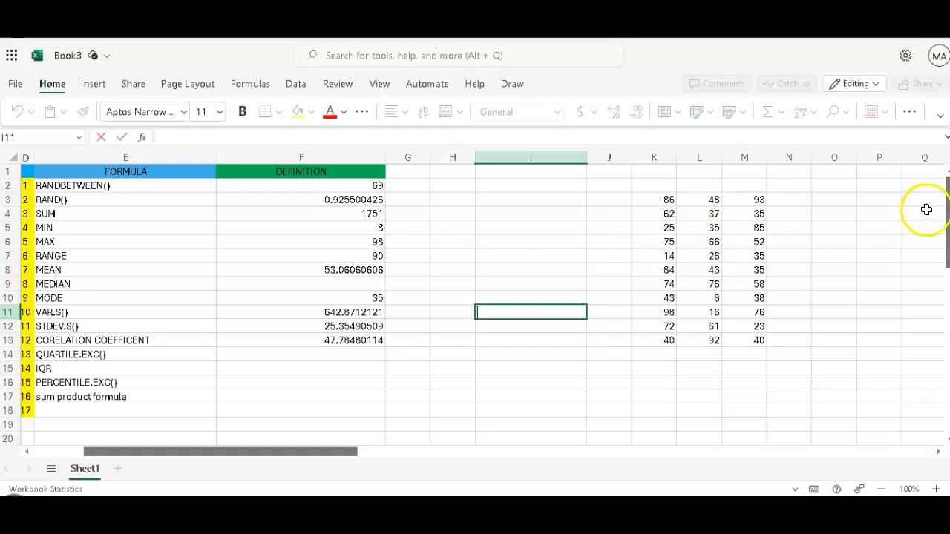
# Calculate the first quartile of the number table in cell F14 with =QUARTILE.EXC(K3:M13,1).
pyautogui.scroll(-2, 948, 222)
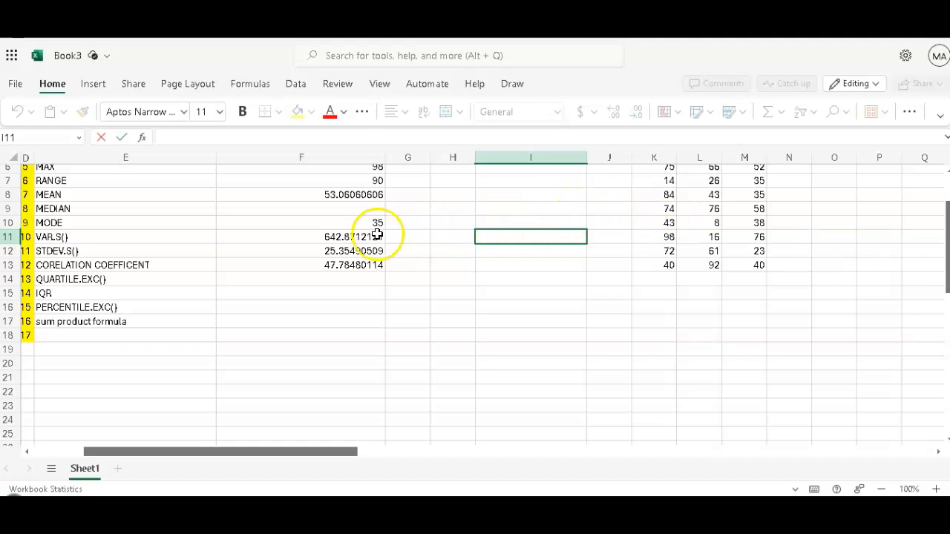
pyautogui.click(332, 279)
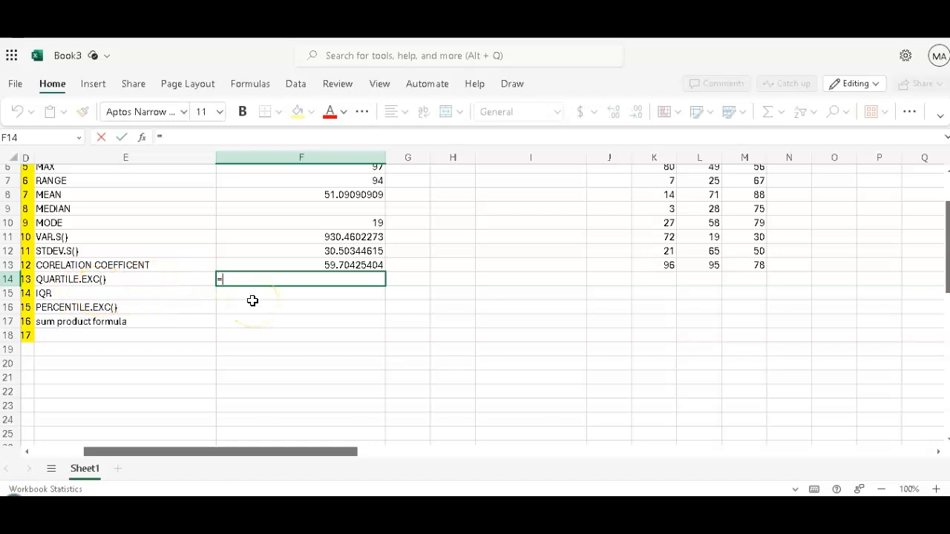
pyautogui.write('uart')
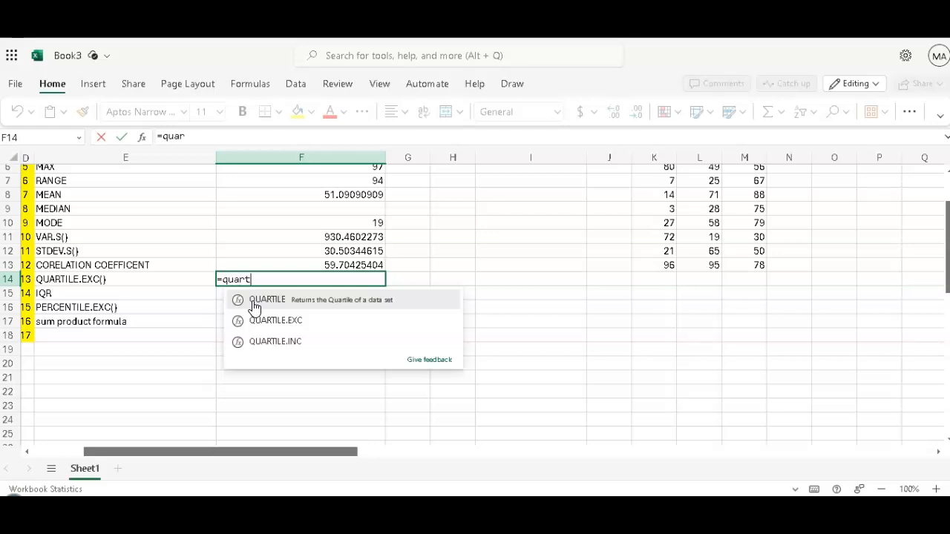
pyautogui.click(276, 321)
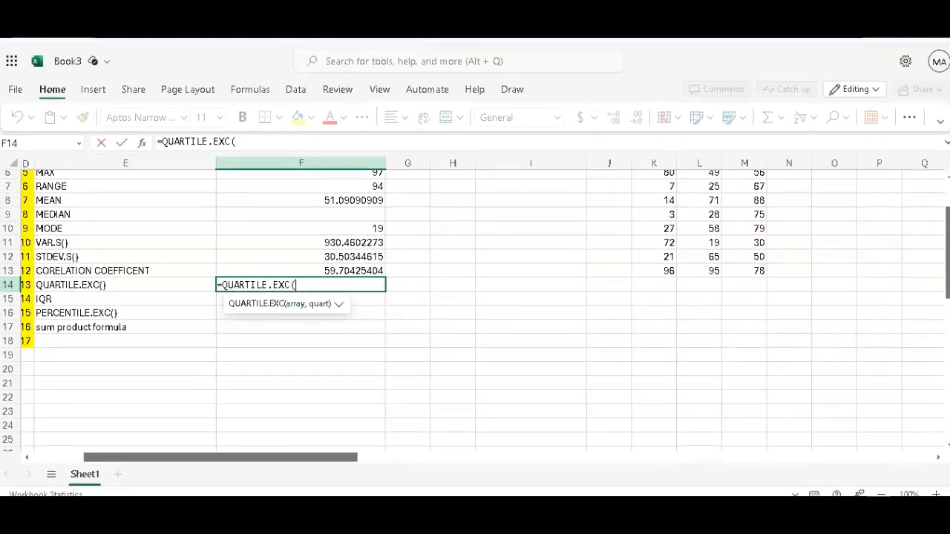
pyautogui.scroll(2, 945, 223)
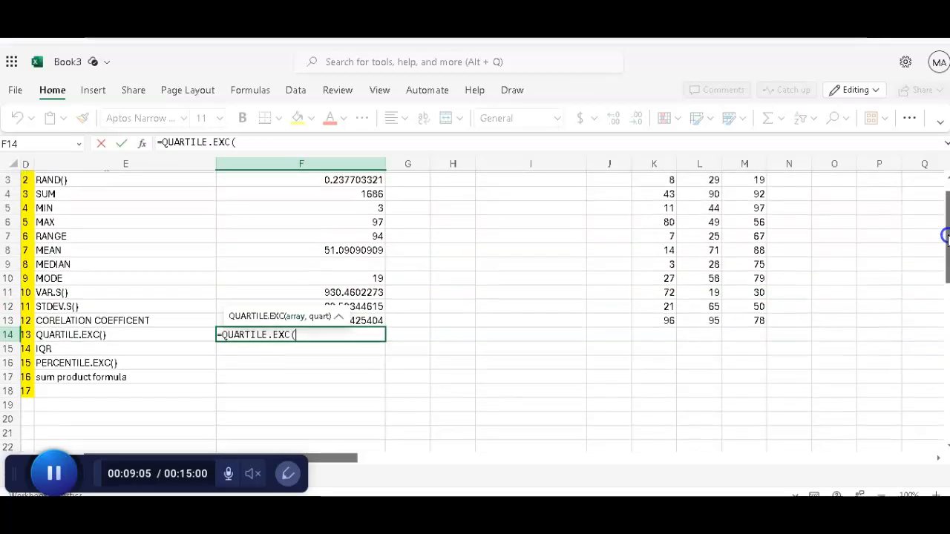
pyautogui.moveTo(659, 199); pyautogui.dragTo(751, 336)
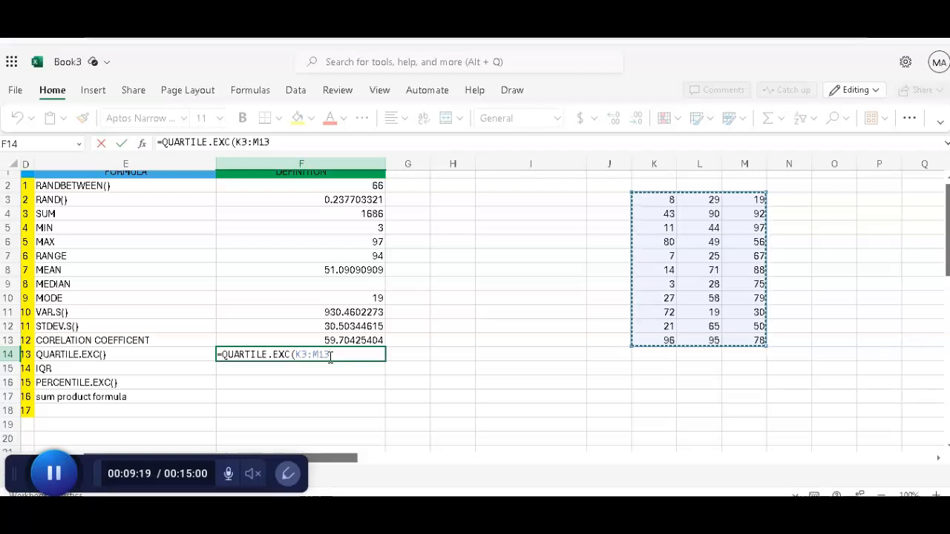
pyautogui.write(',')
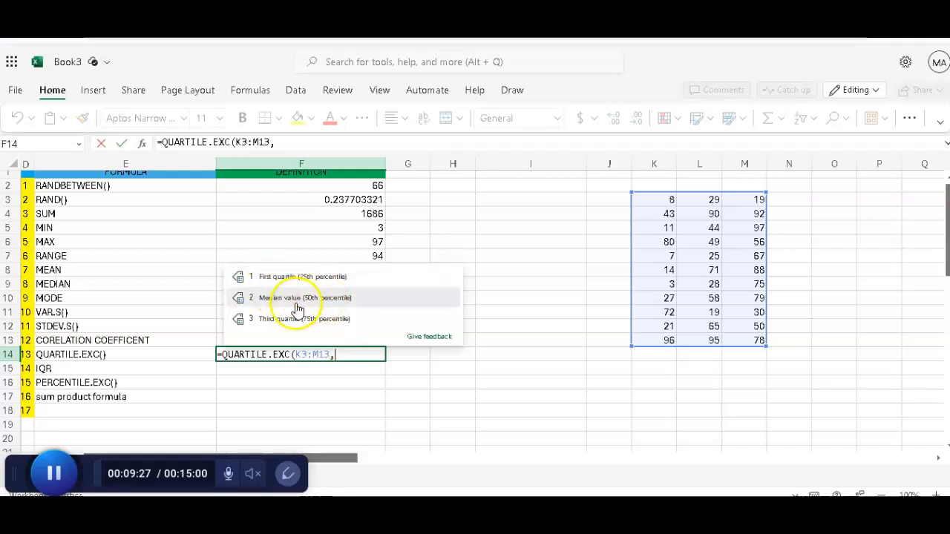
pyautogui.write('1')
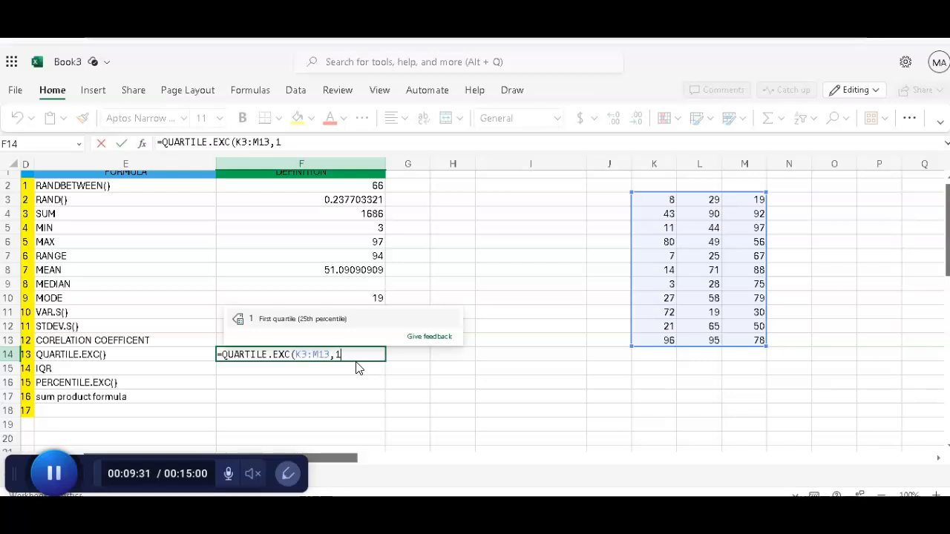
pyautogui.write(')')
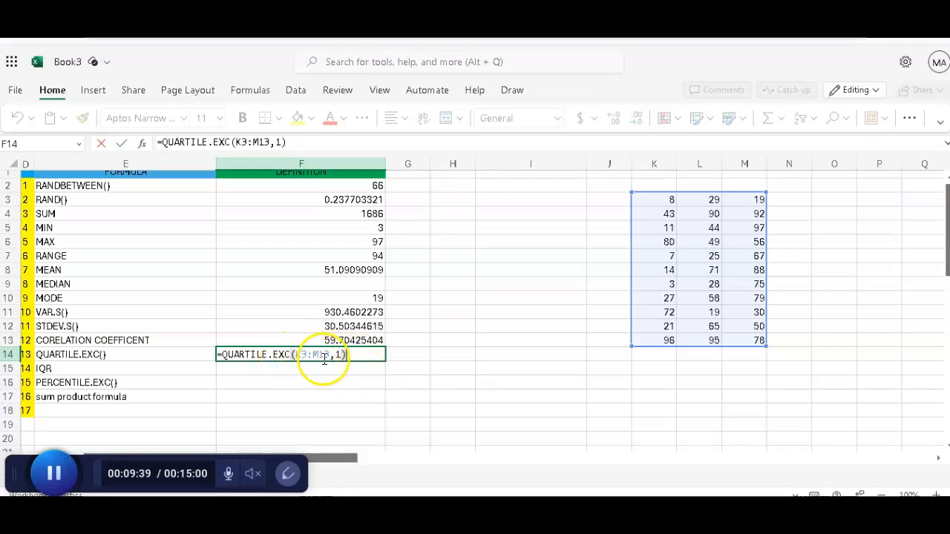
pyautogui.press('Return')
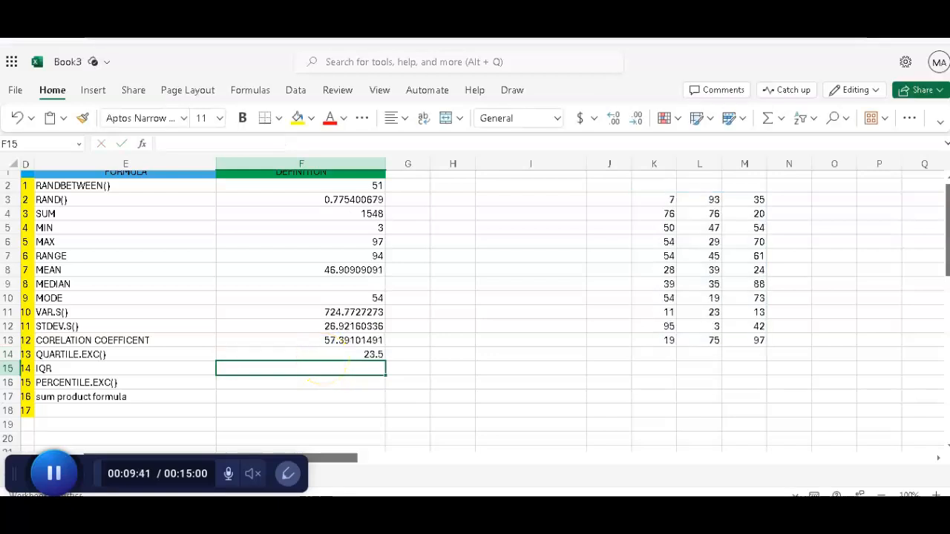
# Change the quartile argument of the QUARTILE.EXC formula in cell F14 to 2 for the median value.
pyautogui.click(364, 357)
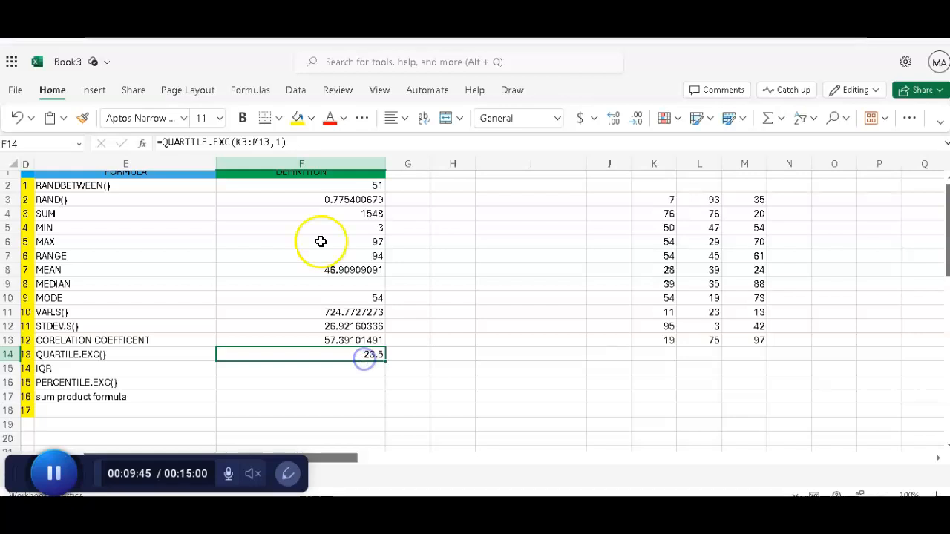
pyautogui.click(277, 143)
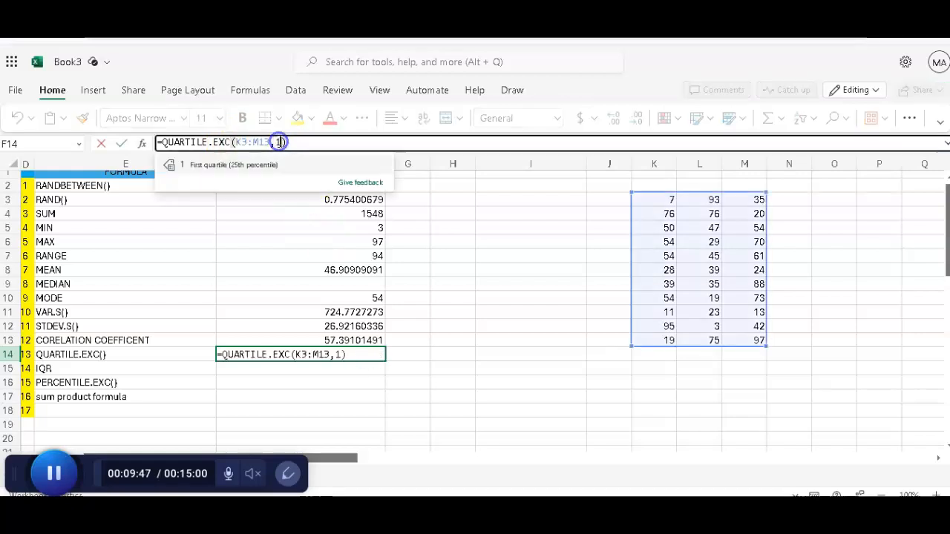
pyautogui.doubleClick(336, 354)
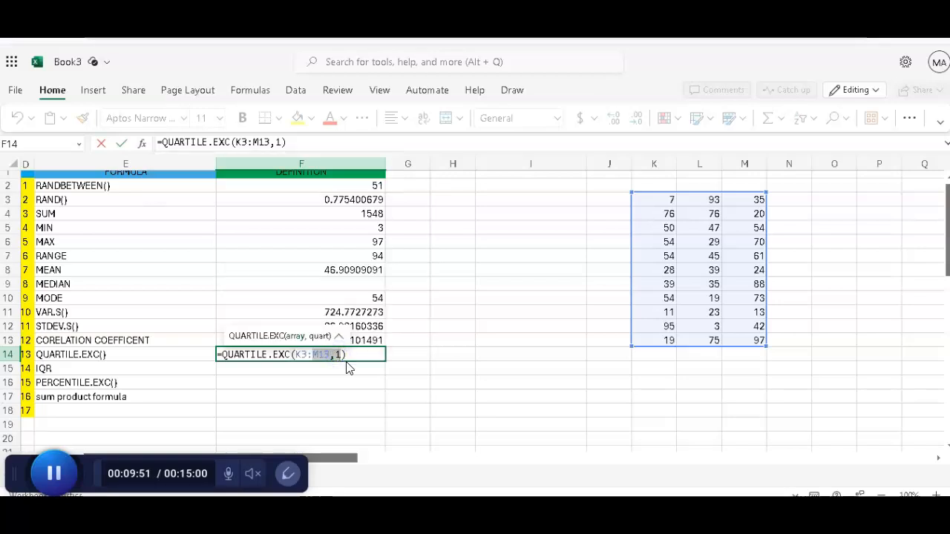
pyautogui.click(340, 355)
pyautogui.press('BackSpace')
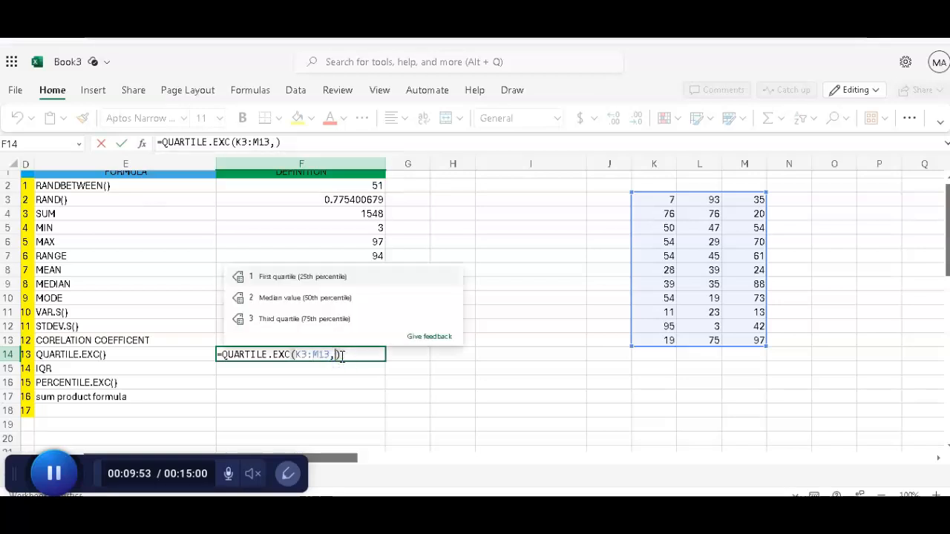
pyautogui.write('2')
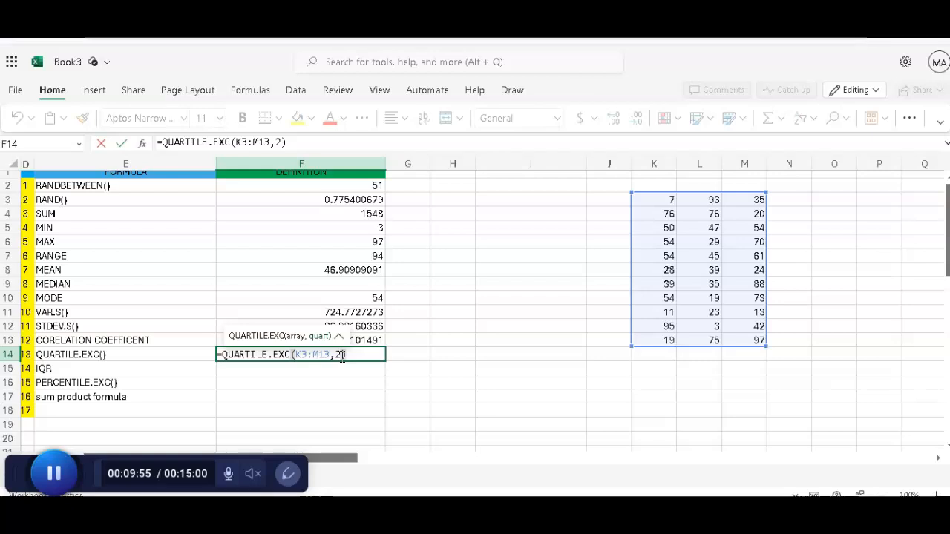
pyautogui.press('Return')
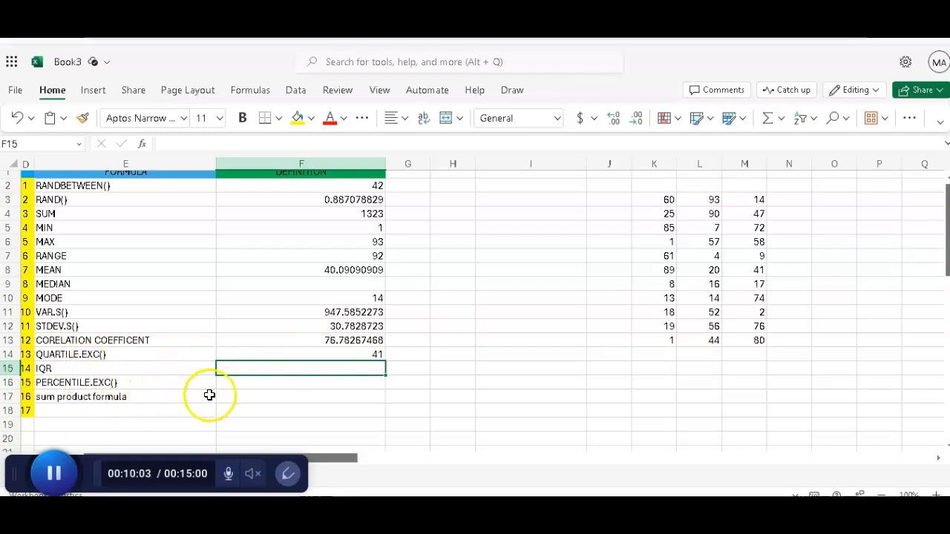
# Begin the IQR formula in cell F15 with the third quartile of the number table, =QUARTILE.EXC(K3:M13,3.
pyautogui.doubleClick(241, 371)
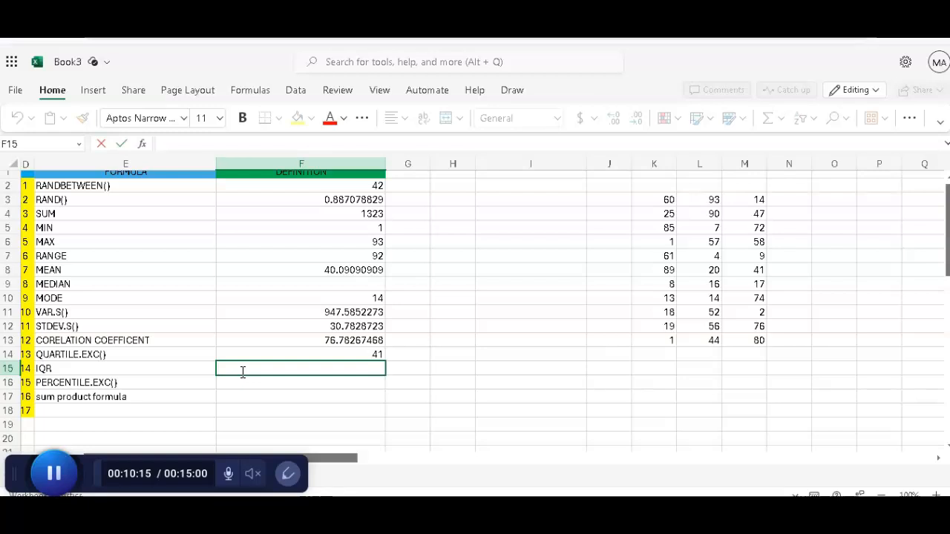
pyautogui.write('+')
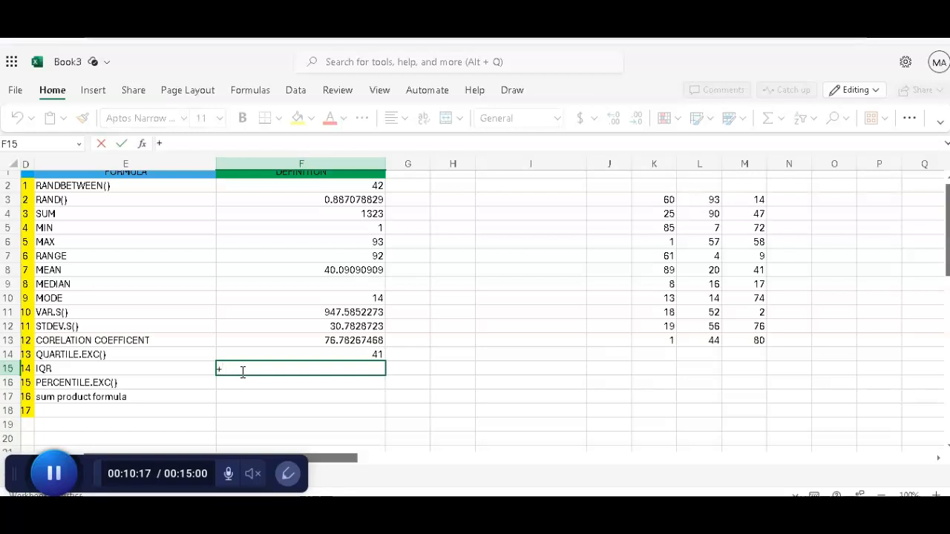
pyautogui.write('=qu')
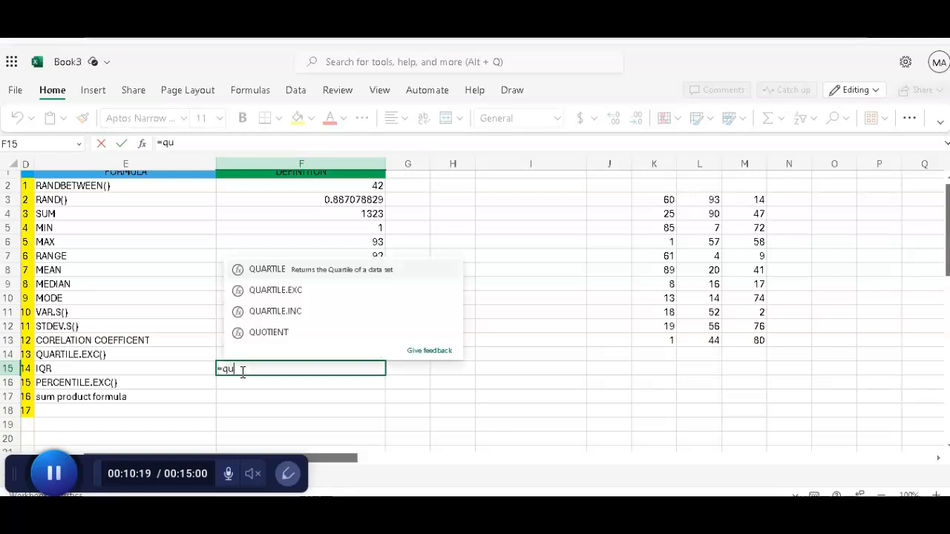
pyautogui.click(299, 292)
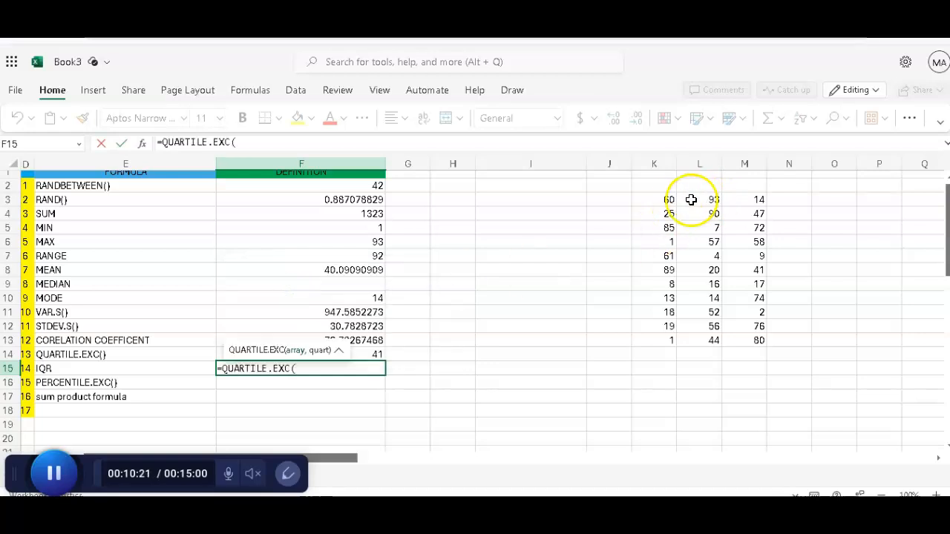
pyautogui.moveTo(661, 198); pyautogui.dragTo(744, 338)
pyautogui.write(',')
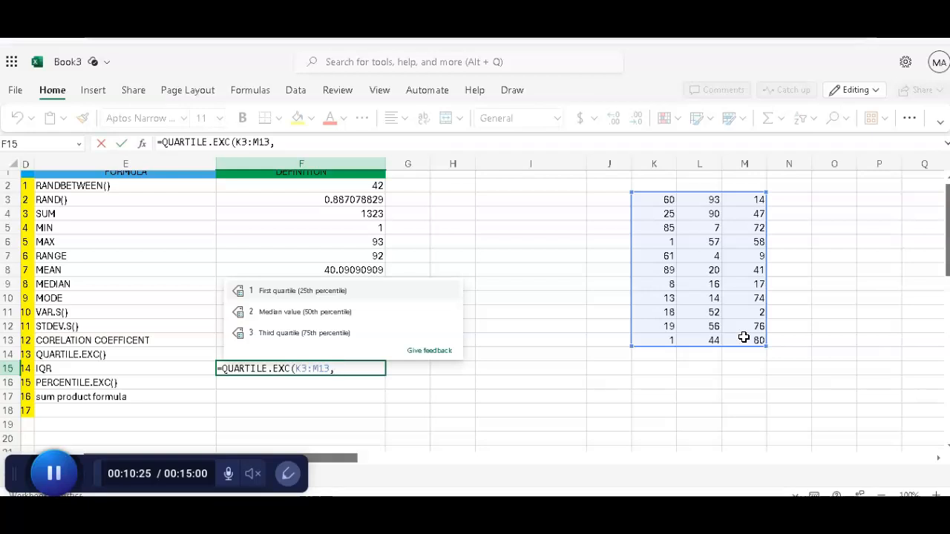
pyautogui.write('3')
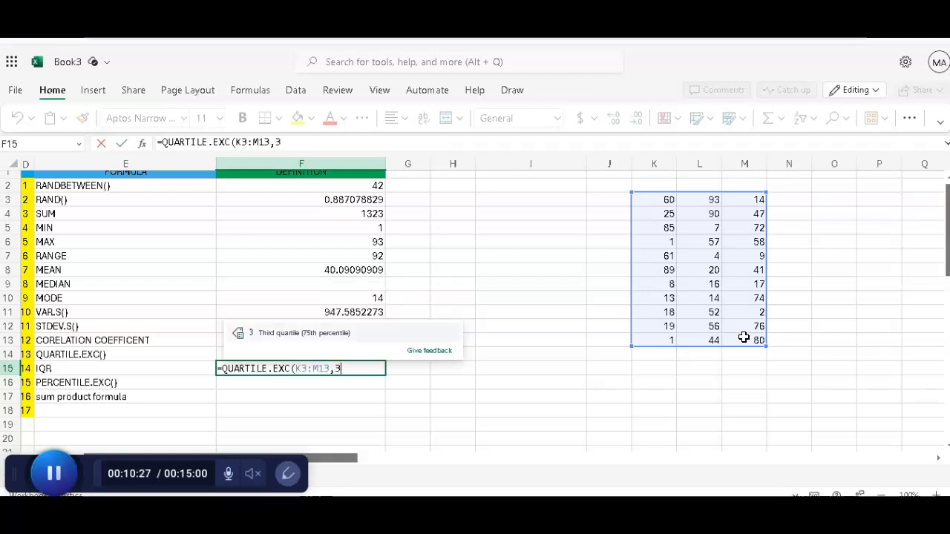
pyautogui.write('0')
pyautogui.press('BackSpace')
# Complete the IQR formula in cell F15 by subtracting the first quartile, QUARTILE.EXC(K3:M13,1).
pyautogui.write(')-qu')
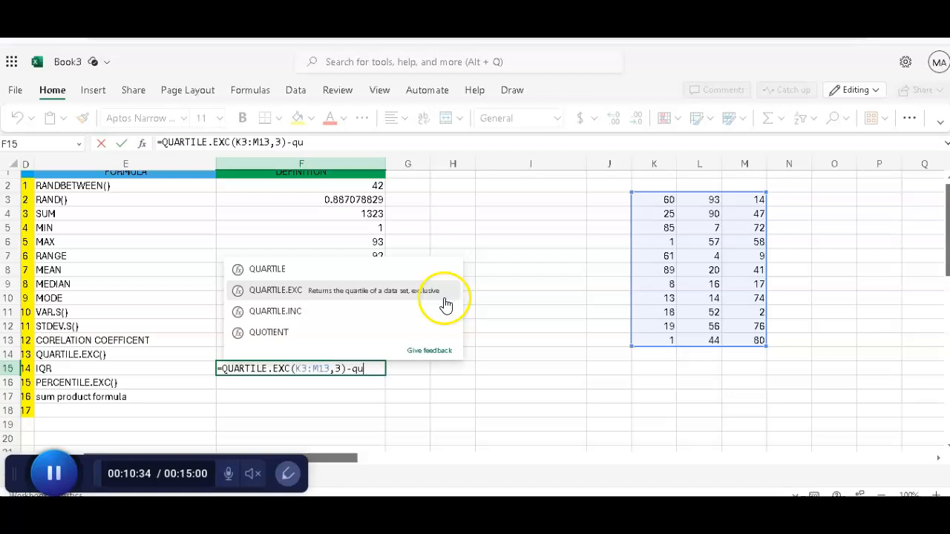
pyautogui.click(381, 290)
pyautogui.moveTo(647, 207); pyautogui.dragTo(730, 342)
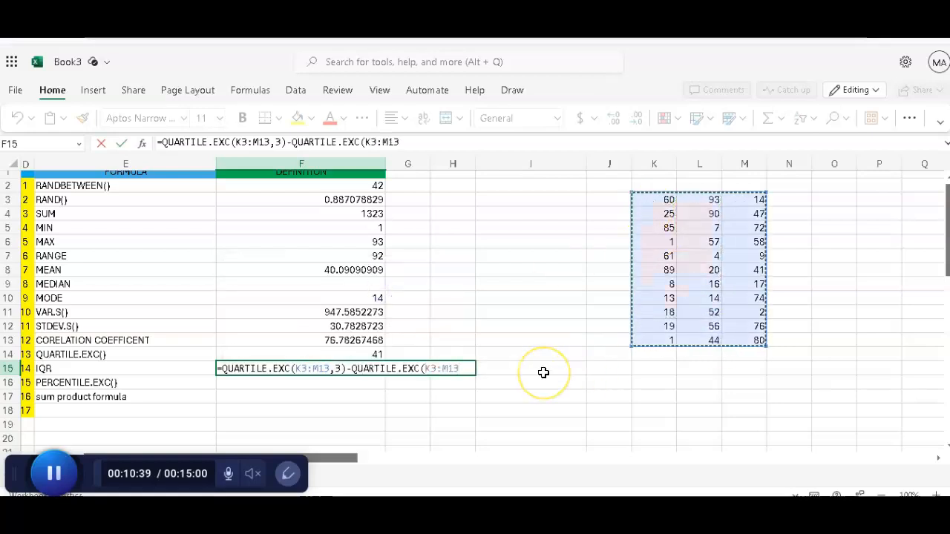
pyautogui.write(',1')
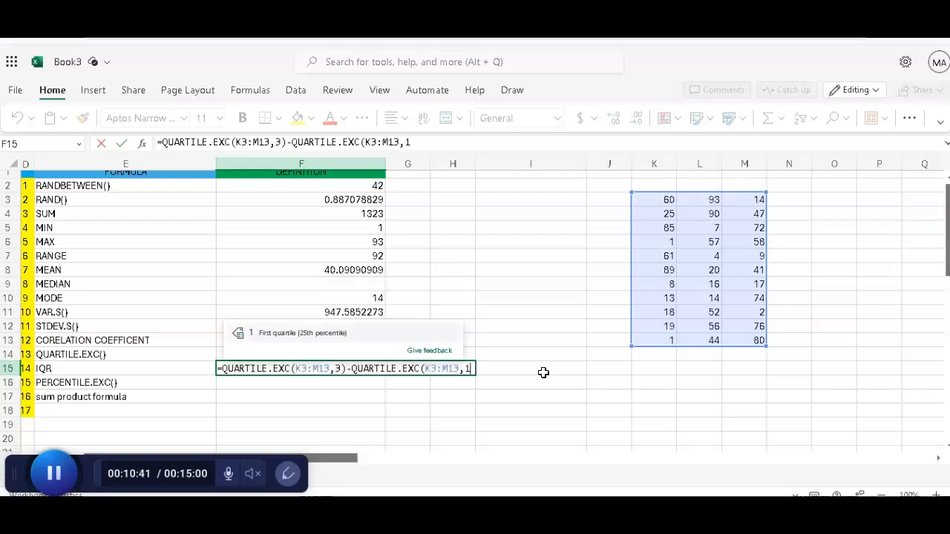
pyautogui.write(')')
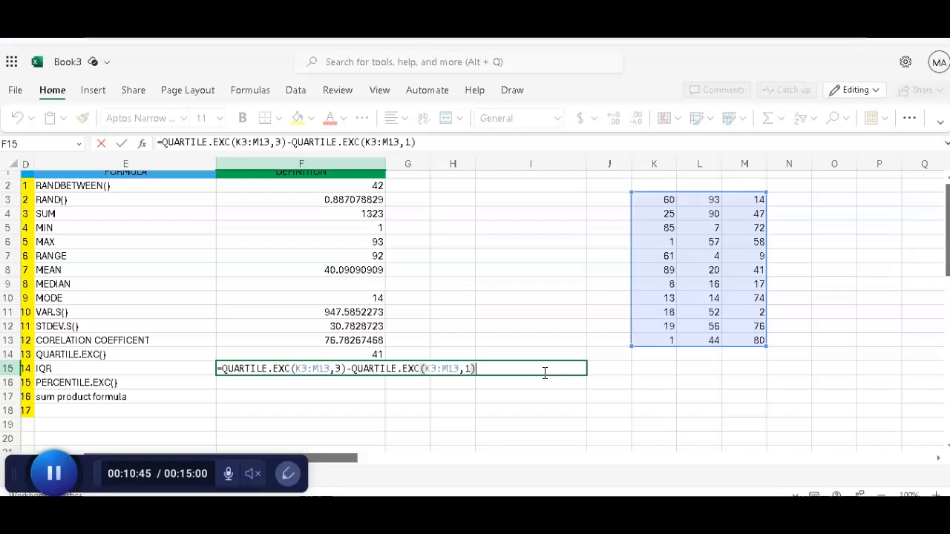
pyautogui.press('Return')
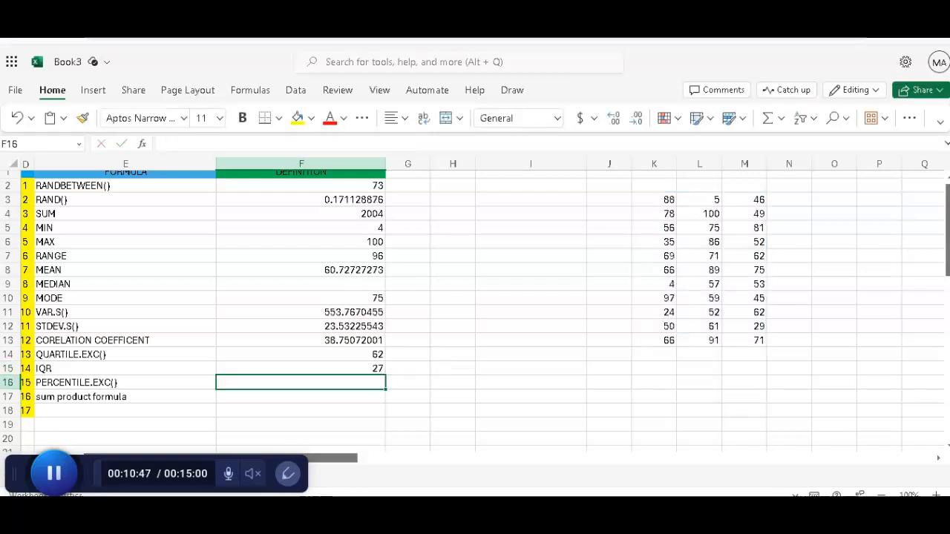
# Calculate the 95th percentile of the number table in cell F16 with =PERCENTILE.EXC(K3:M13,0.95).
pyautogui.doubleClick(378, 386)
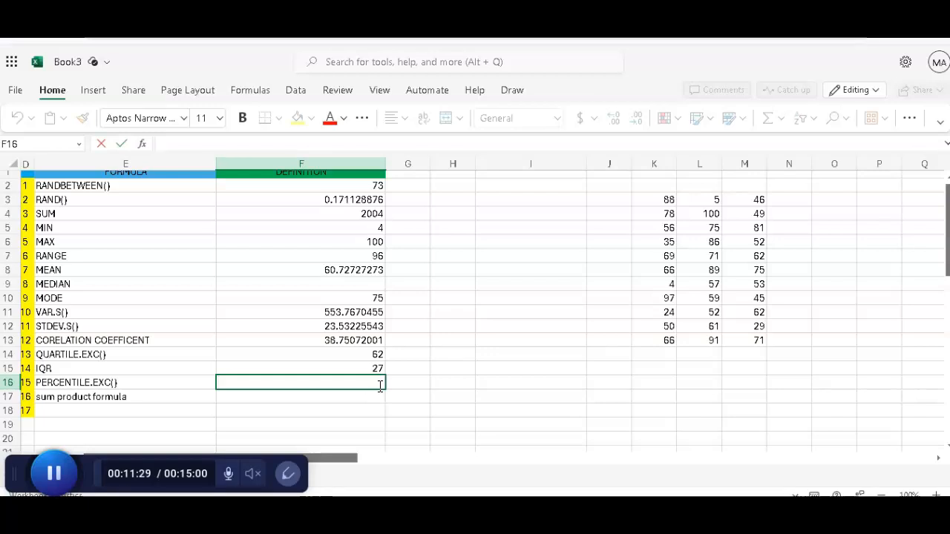
pyautogui.write('=per')
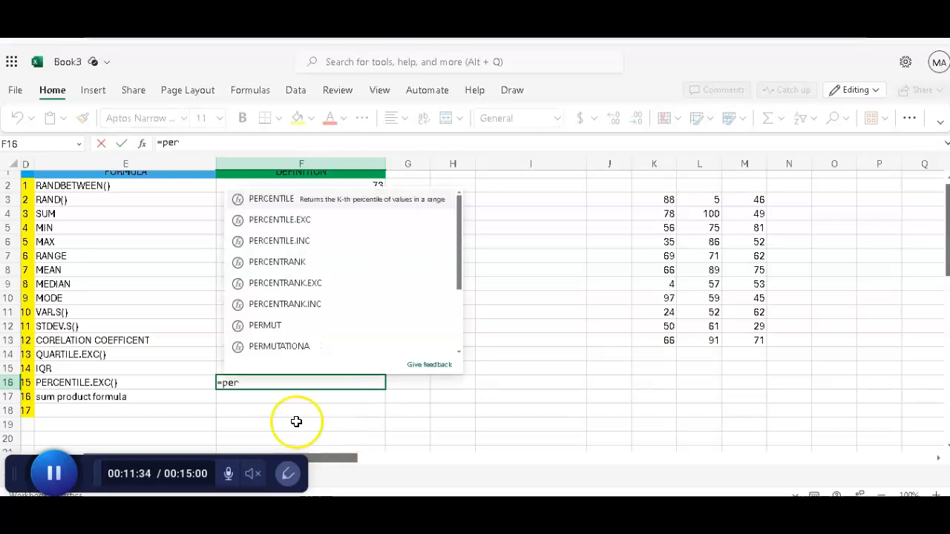
pyautogui.click(290, 218)
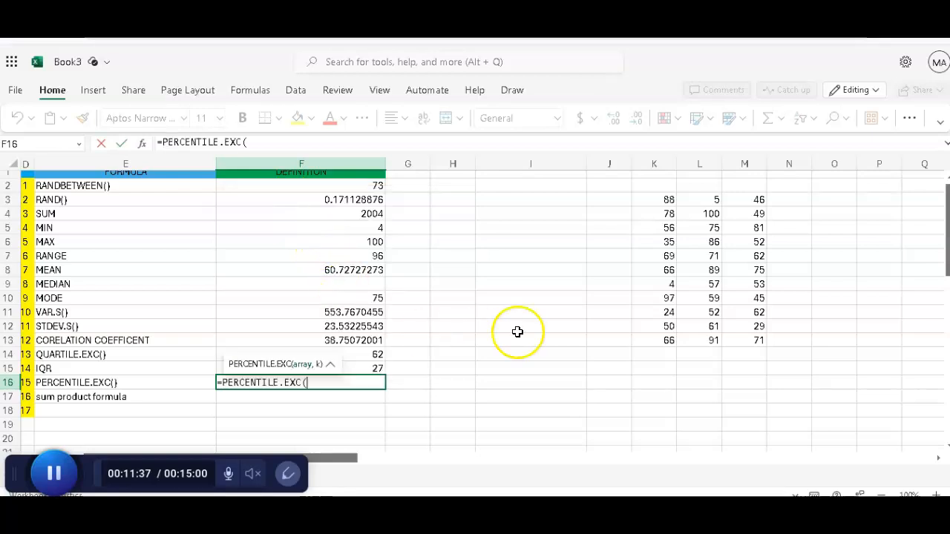
pyautogui.moveTo(649, 199); pyautogui.dragTo(758, 341)
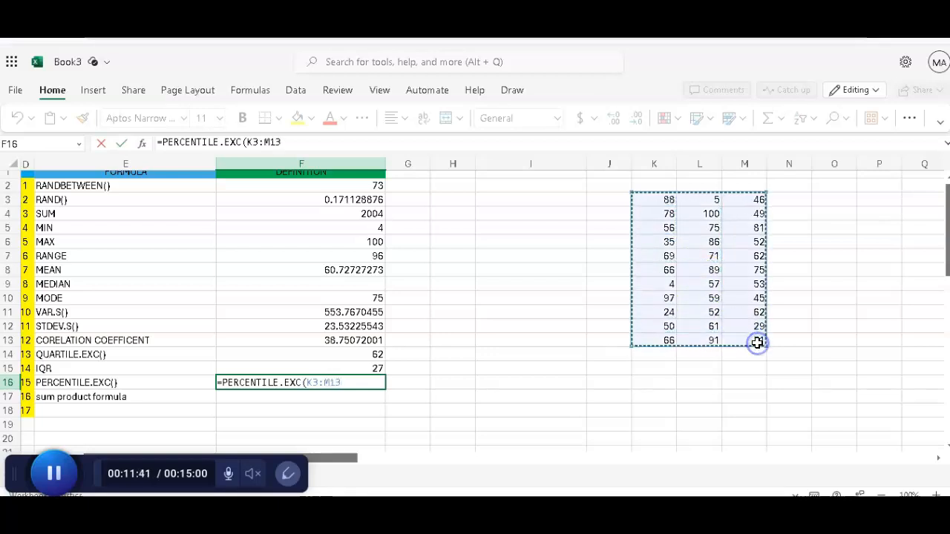
pyautogui.write(',')
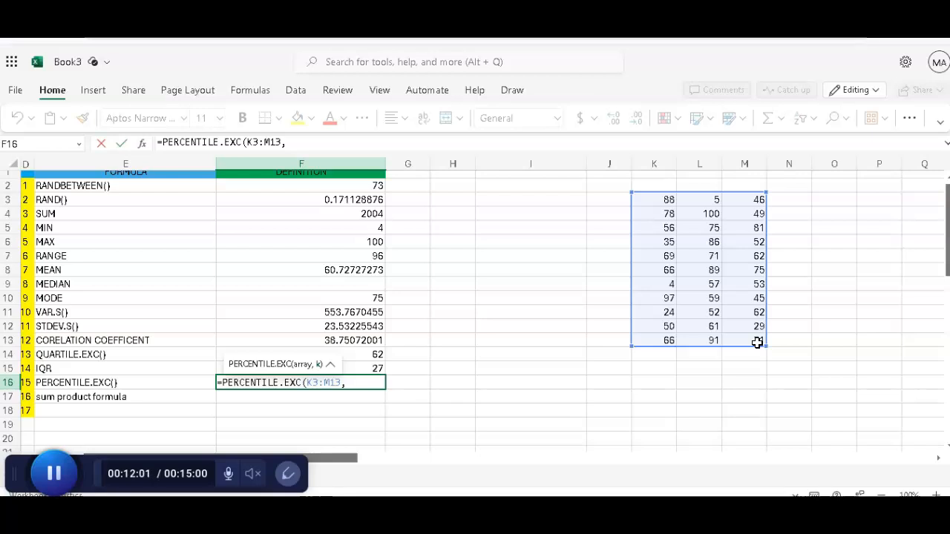
pyautogui.write('0.95)')
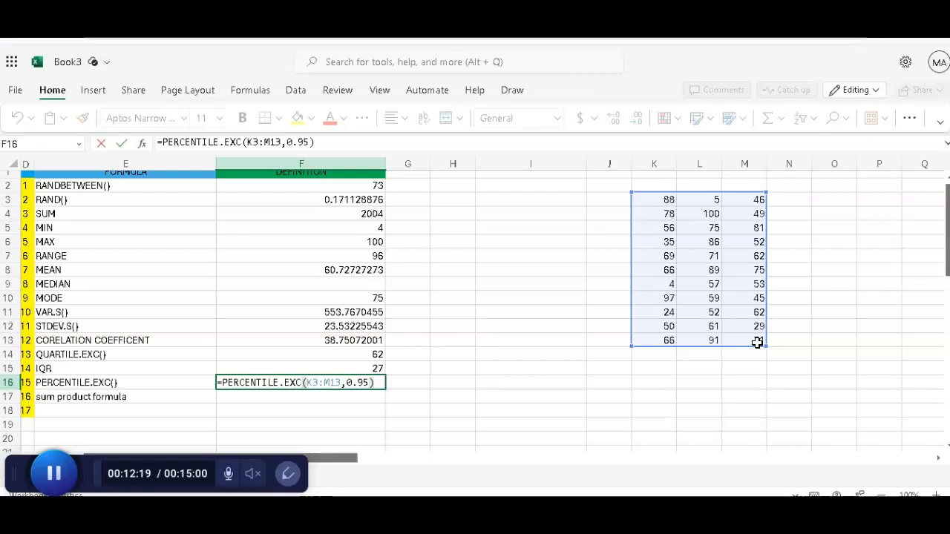
pyautogui.press('Return')
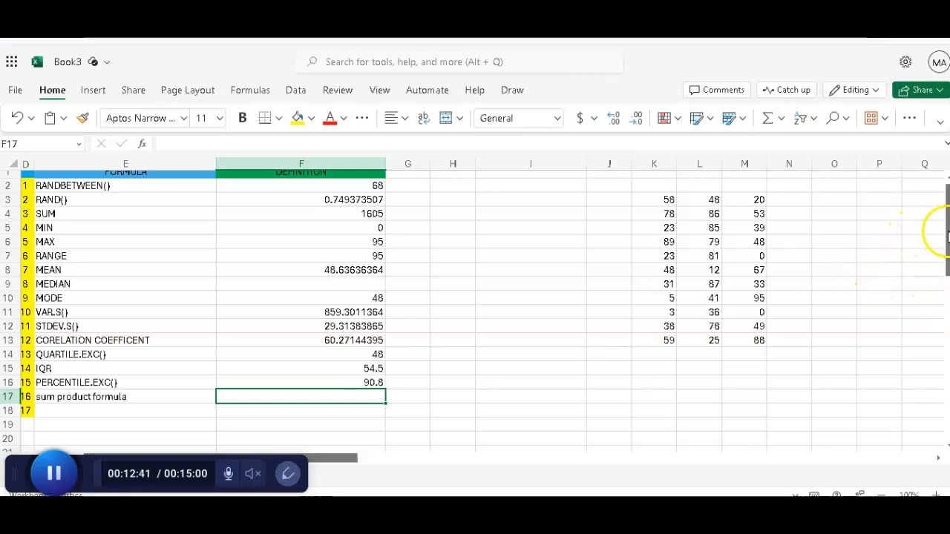
# Write the formula =SUMPRODUCT(H31:H33,J31:J33) in cell I37 to multiply the frequencies by the midpoints of the grouped table.
pyautogui.moveTo(948, 231); pyautogui.dragTo(948, 294)
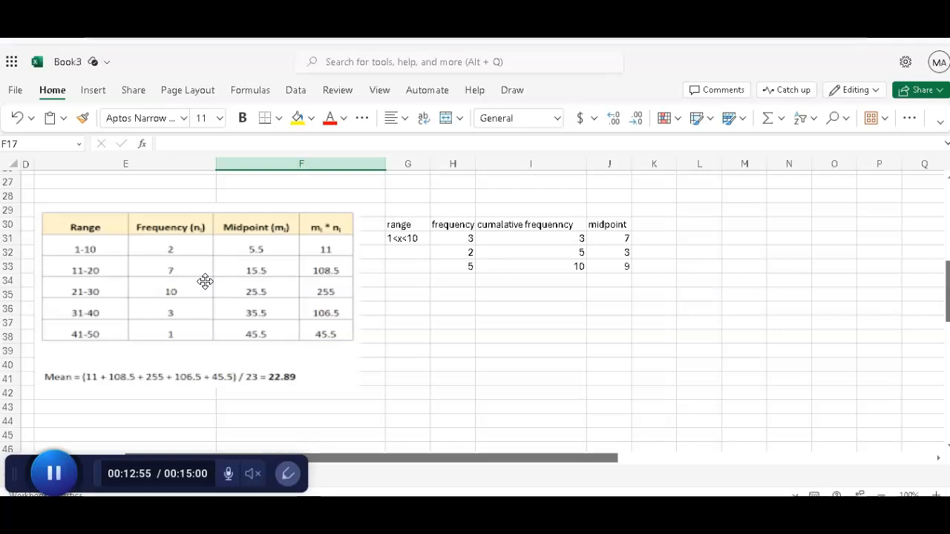
pyautogui.click(456, 245)
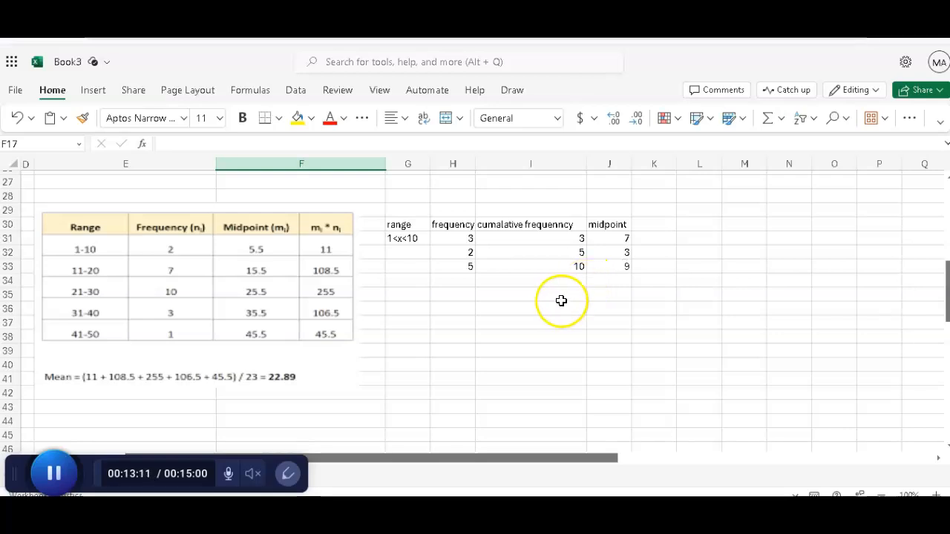
pyautogui.click(525, 321)
pyautogui.doubleClick(524, 321)
pyautogui.write('=sum')
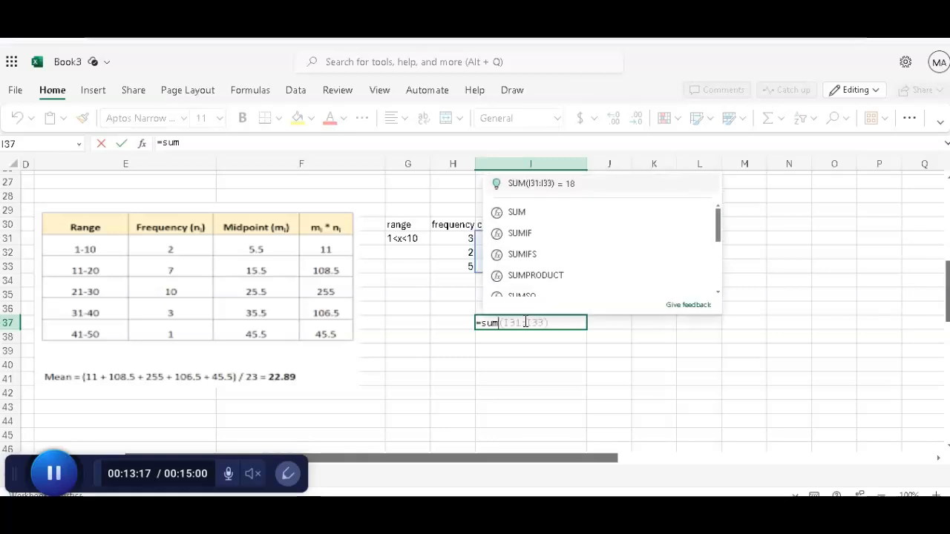
pyautogui.click(550, 274)
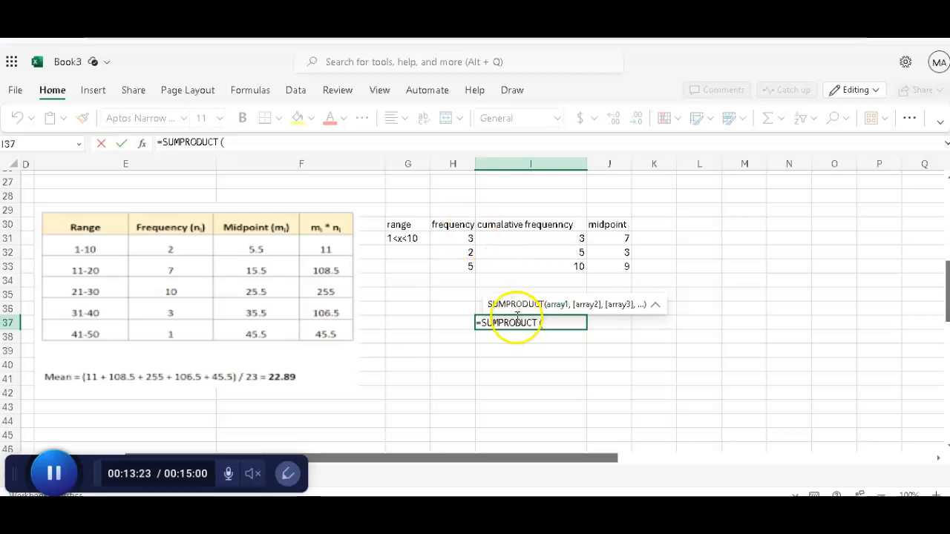
pyautogui.moveTo(441, 237); pyautogui.dragTo(452, 269)
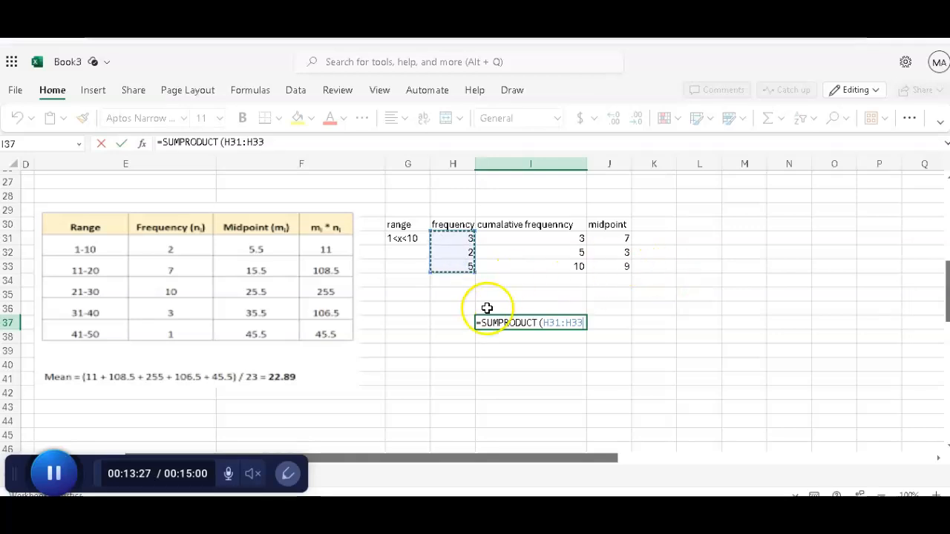
pyautogui.write(',')
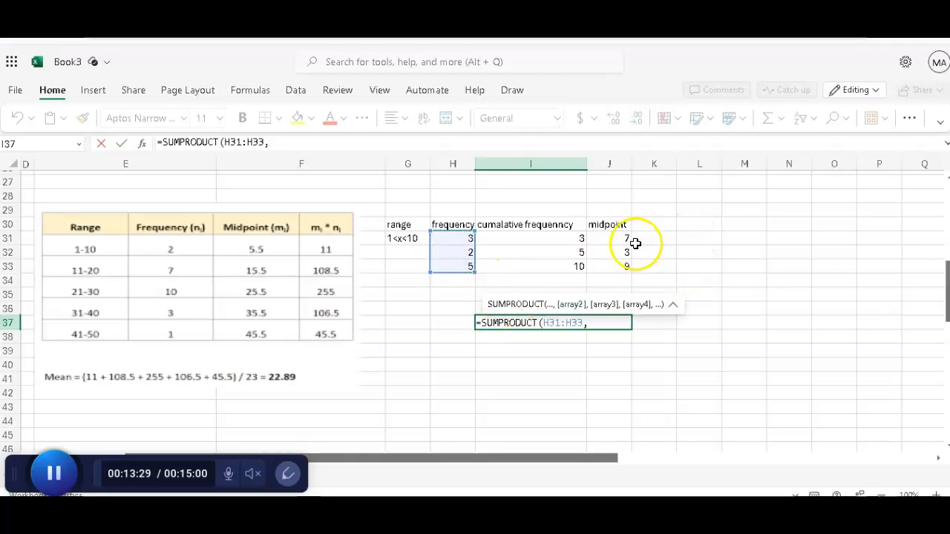
pyautogui.moveTo(614, 239); pyautogui.dragTo(620, 265)
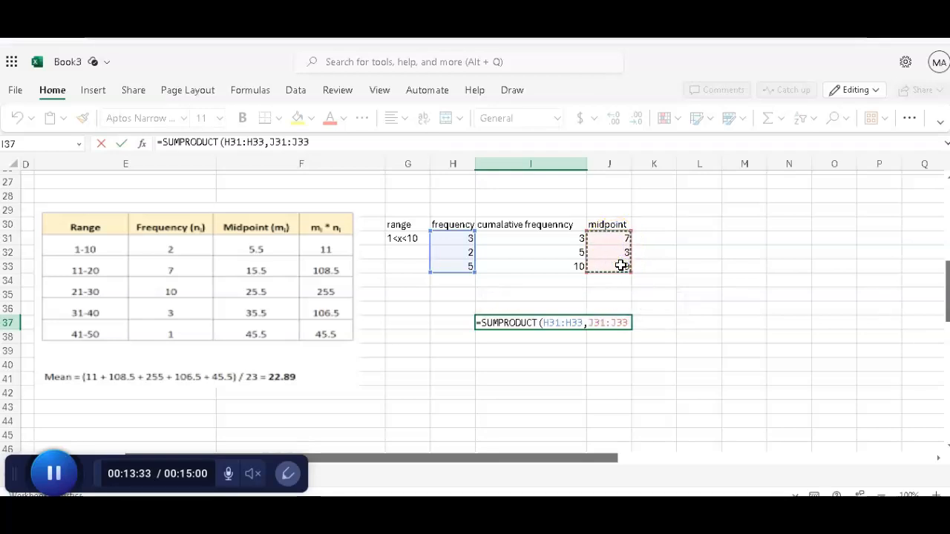
pyautogui.write('0')
pyautogui.press('BackSpace')
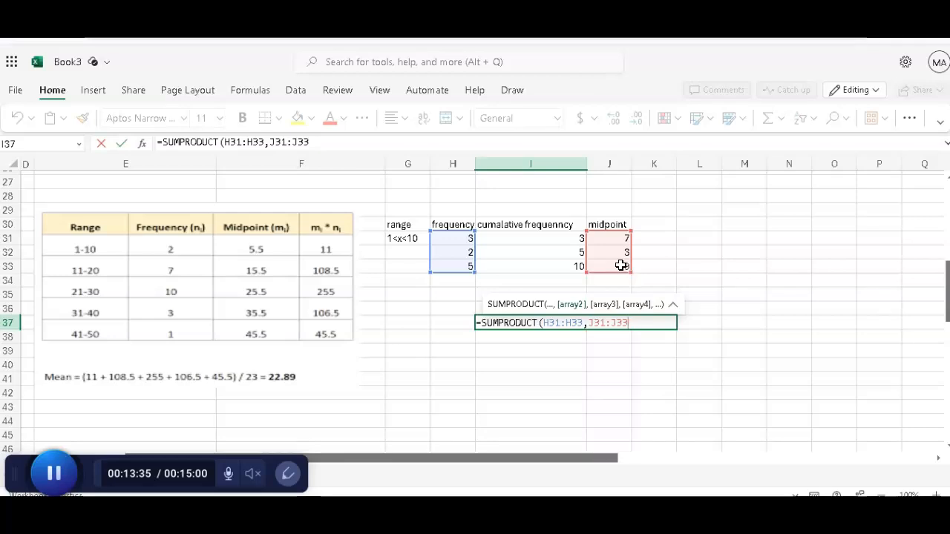
pyautogui.write(')')
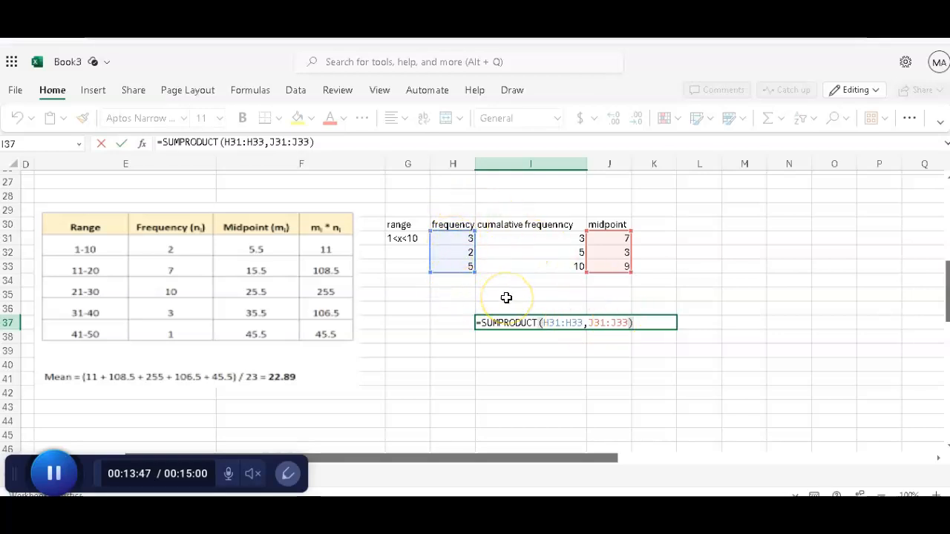
# Divide the SUMPRODUCT formula in cell I37 by the total frequency, 10, to get the grouped mean.
pyautogui.write('/')
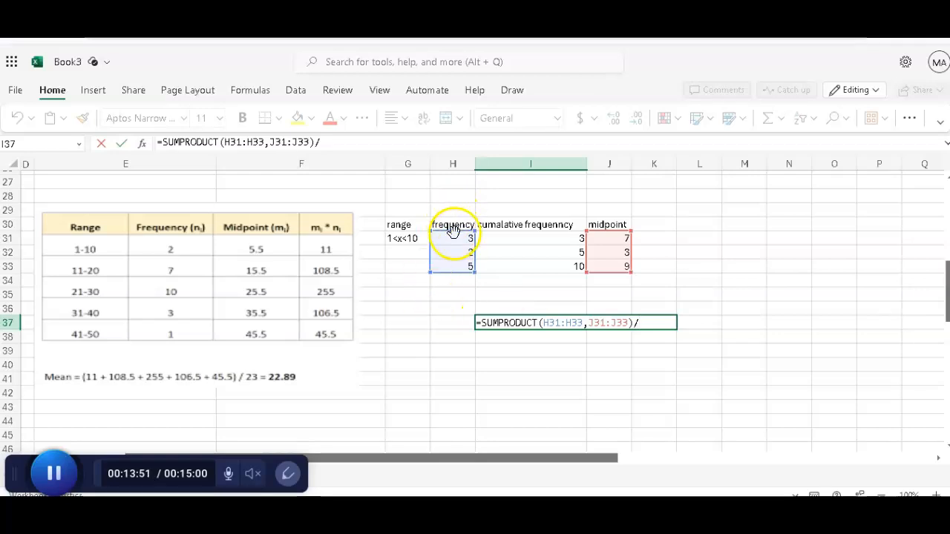
pyautogui.moveTo(450, 231); pyautogui.dragTo(459, 271)
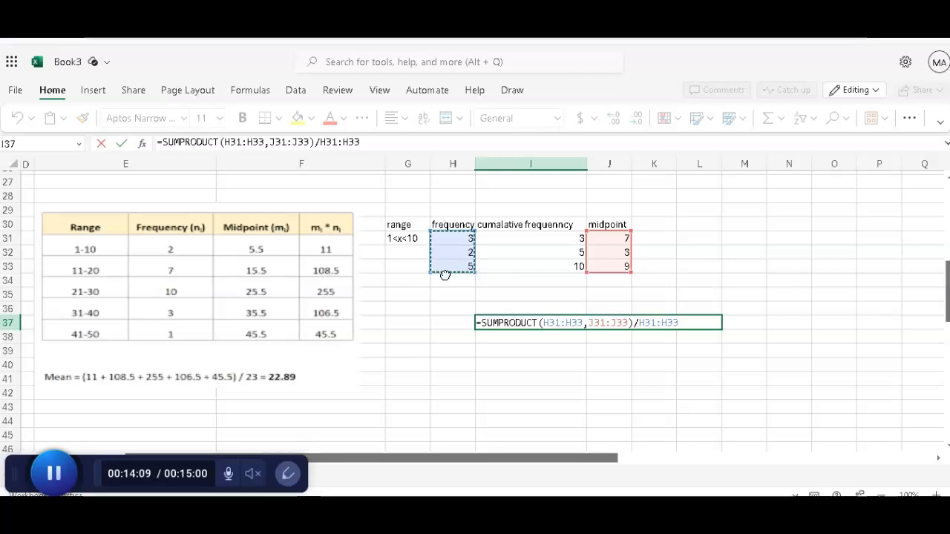
pyautogui.doubleClick(662, 323)
pyautogui.moveTo(662, 324); pyautogui.dragTo(640, 323)
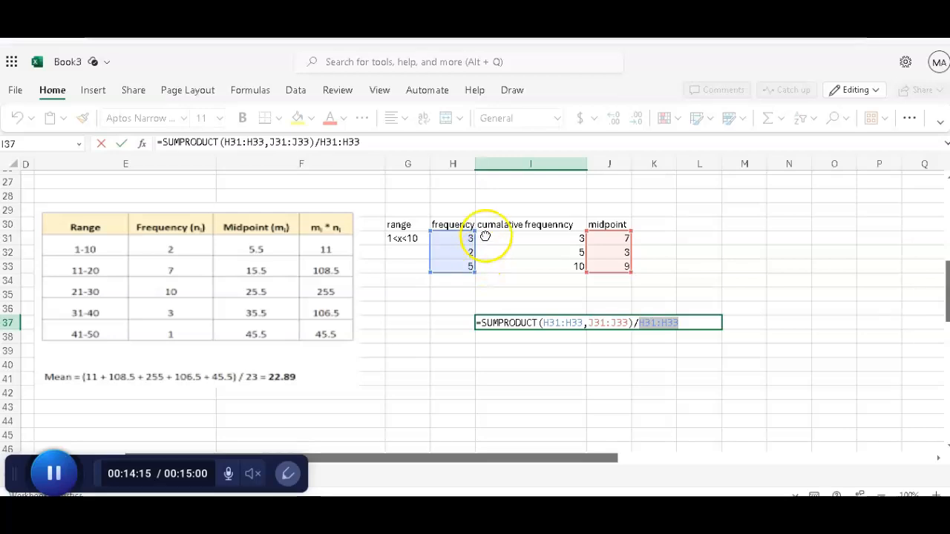
pyautogui.write('10')
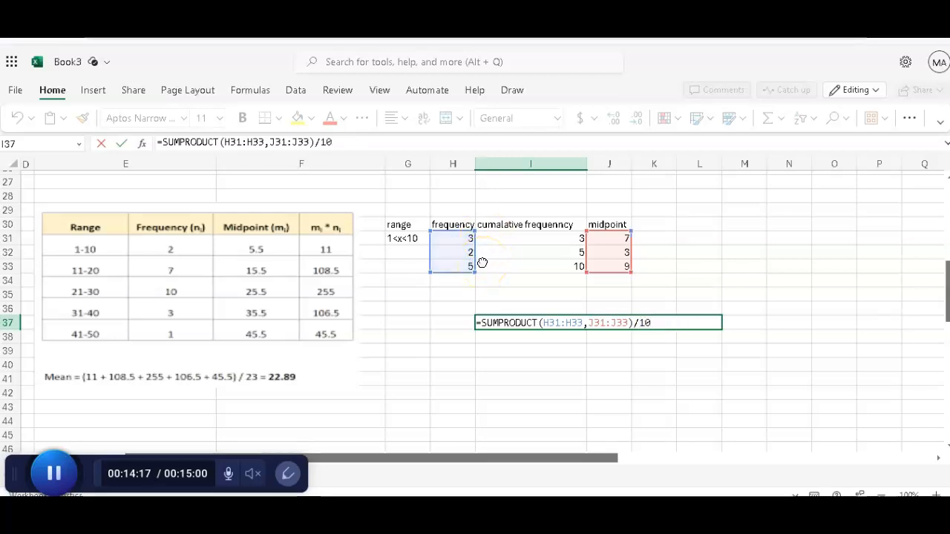
pyautogui.press('Return')
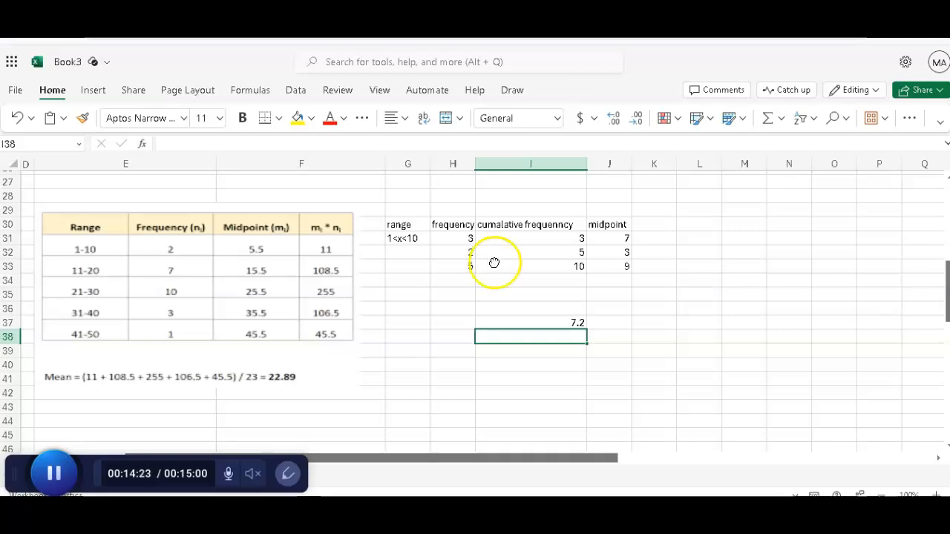
# Enter the formula =FREQUENCY(G35,G31) in cell L27, with G35 as the data array and G31 as the bins array.
pyautogui.moveTo(948, 292)
pyautogui.mouseDown()
pyautogui.moveTo(948, 210)
pyautogui.moveTo(944, 274)
pyautogui.mouseUp()
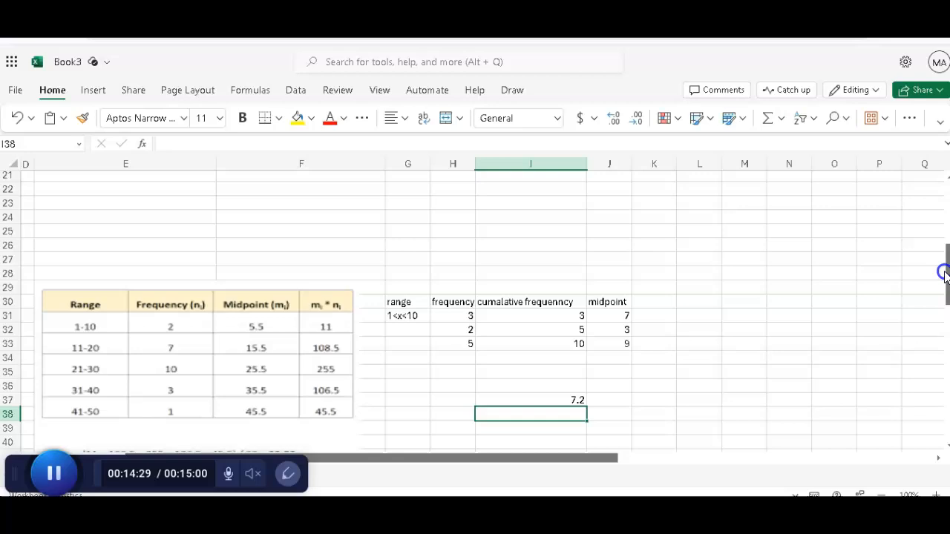
pyautogui.click(684, 254)
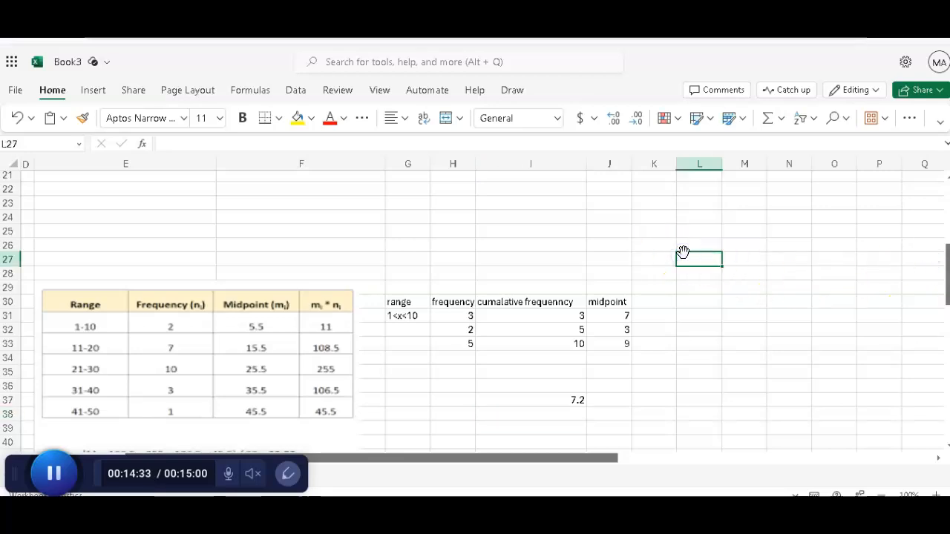
pyautogui.write('=fre')
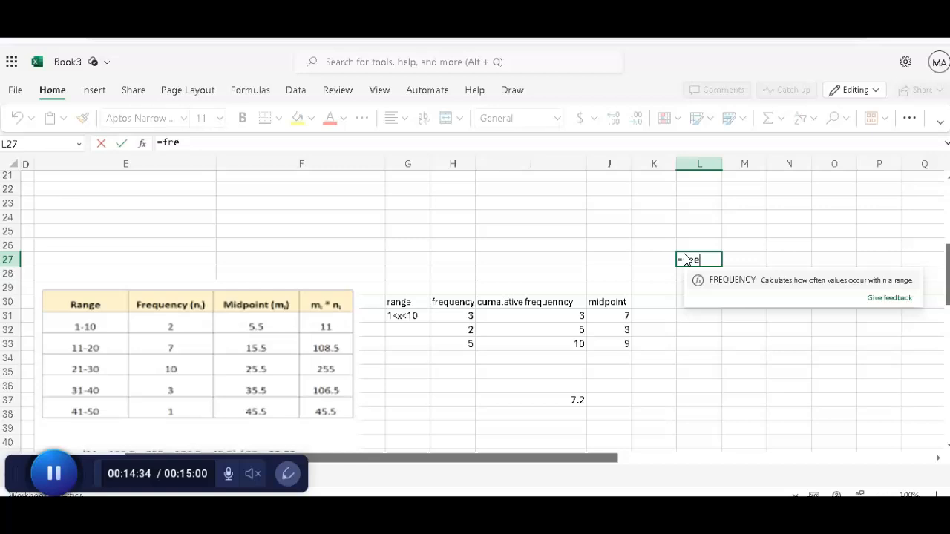
pyautogui.click(725, 283)
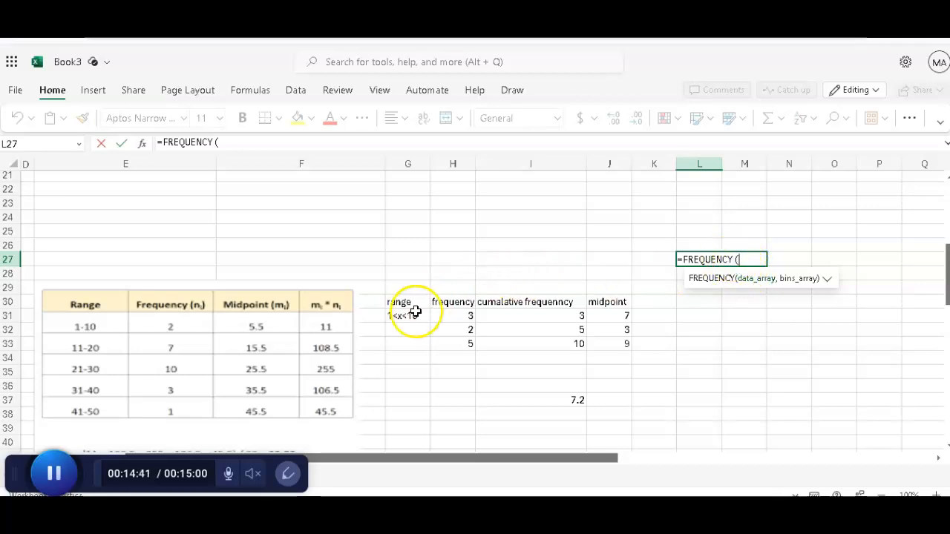
pyautogui.moveTo(450, 316); pyautogui.dragTo(461, 356)
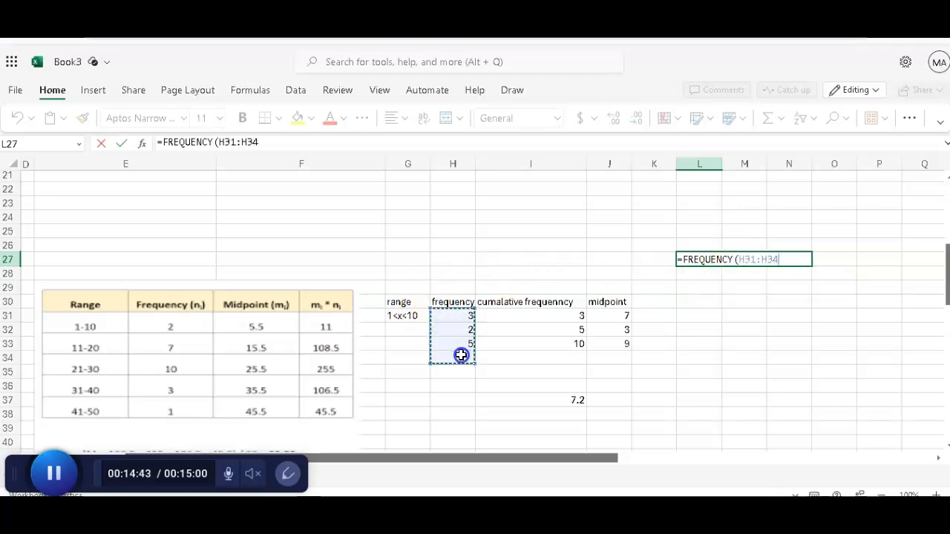
pyautogui.click(390, 377)
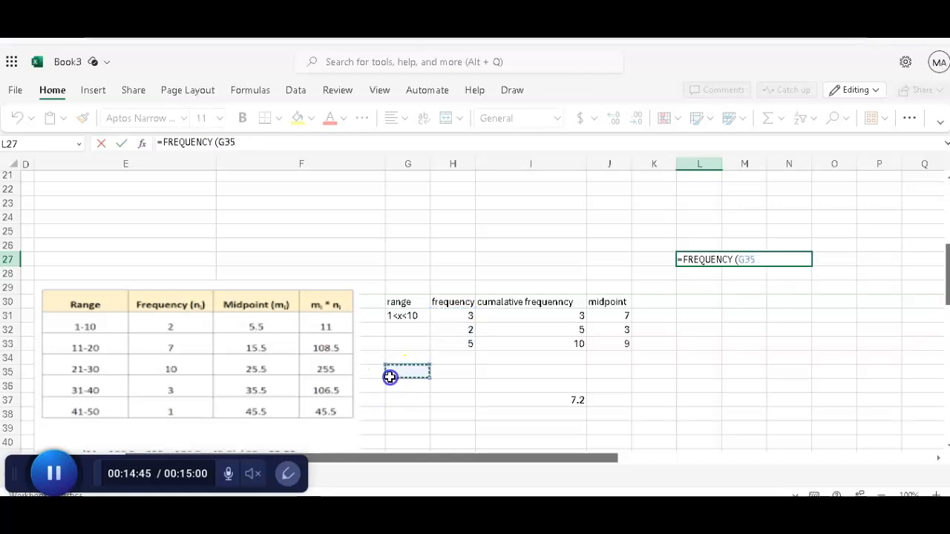
pyautogui.write(',')
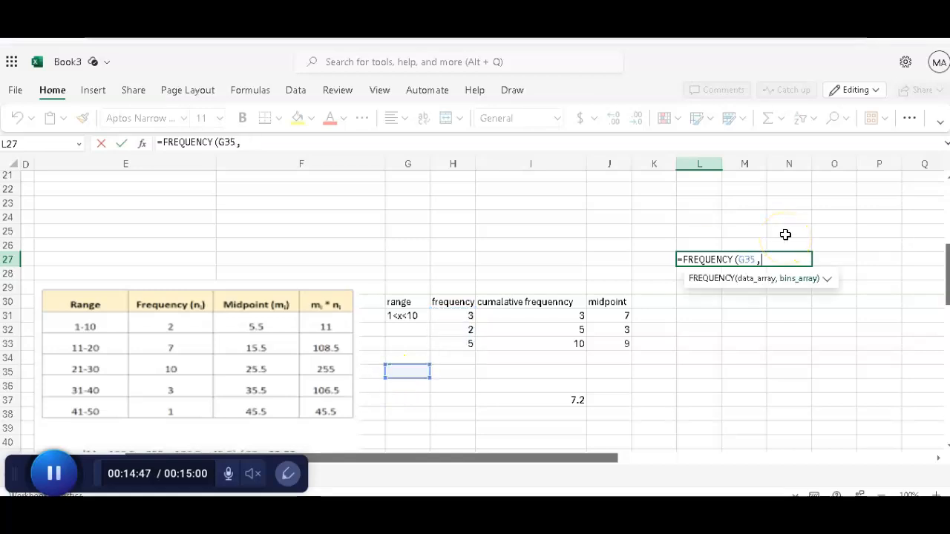
pyautogui.click(418, 316)
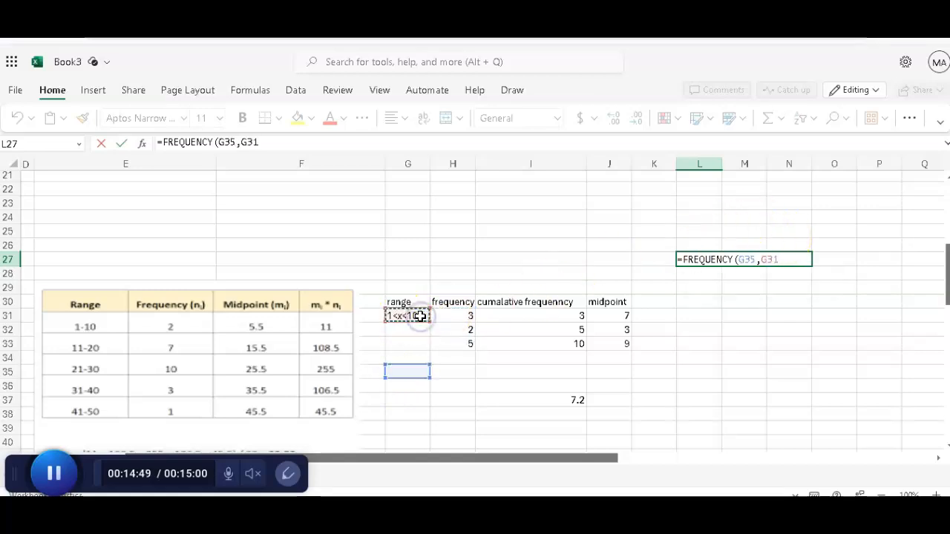
pyautogui.press('Return')
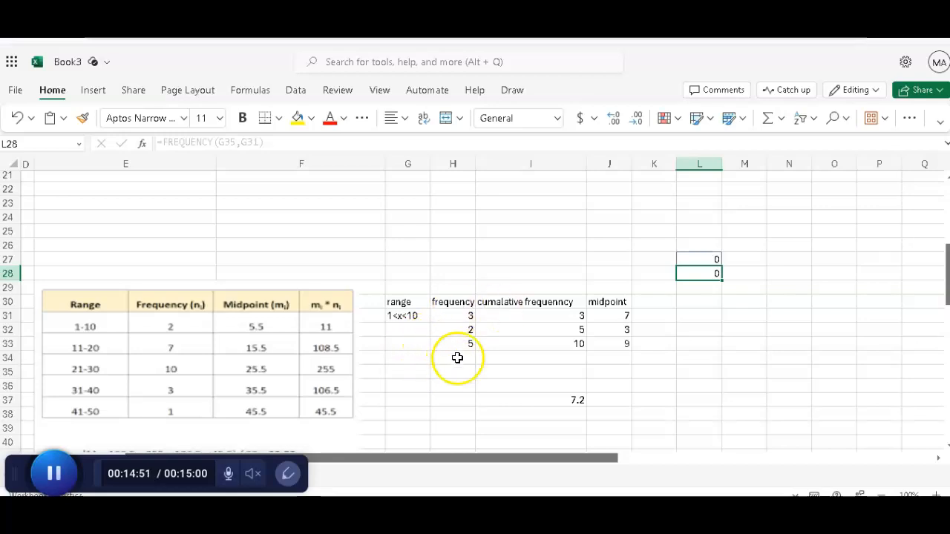